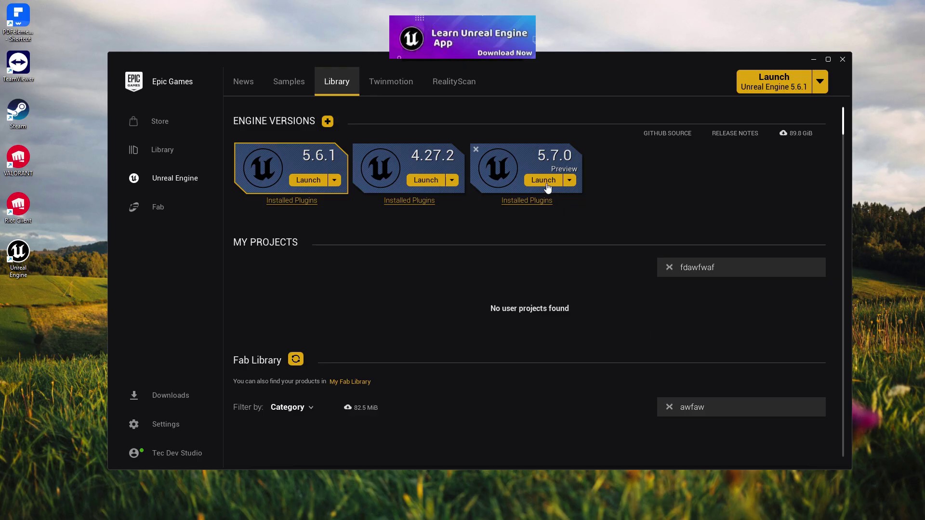
- In the 5.7.0 installation options, keep Android ticked under Target Platforms and apply
{"action": "left_click", "coordinate": [569, 180]}
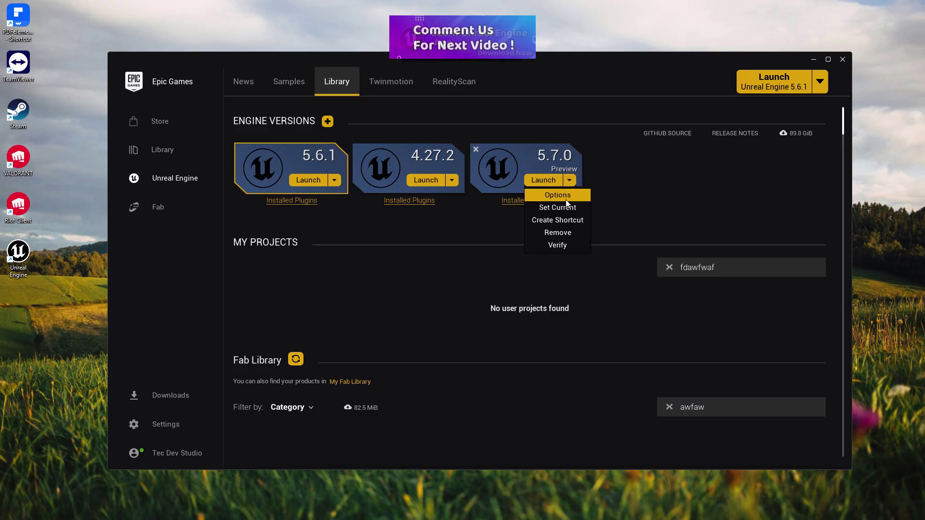
{"action": "left_click", "coordinate": [531, 197]}
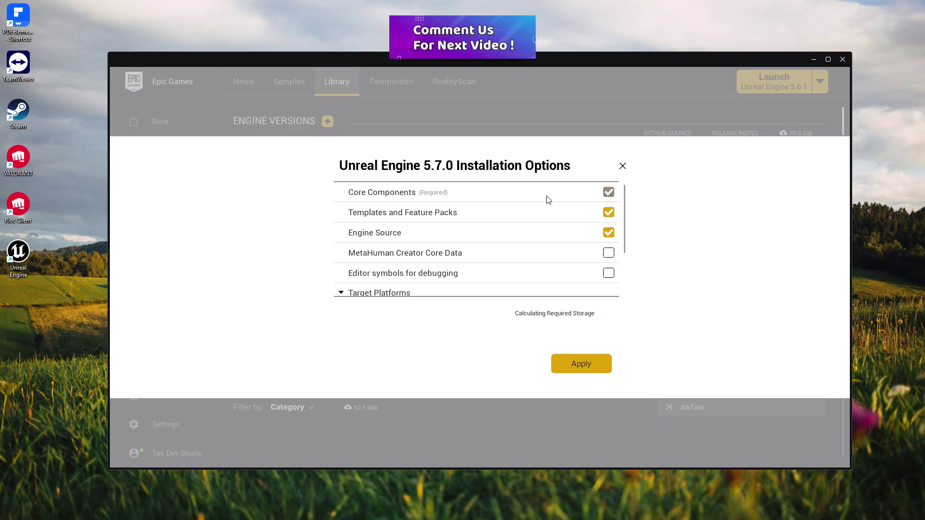
{"action": "scroll", "coordinate": [412, 289], "scroll_direction": "down", "scroll_amount": 2}
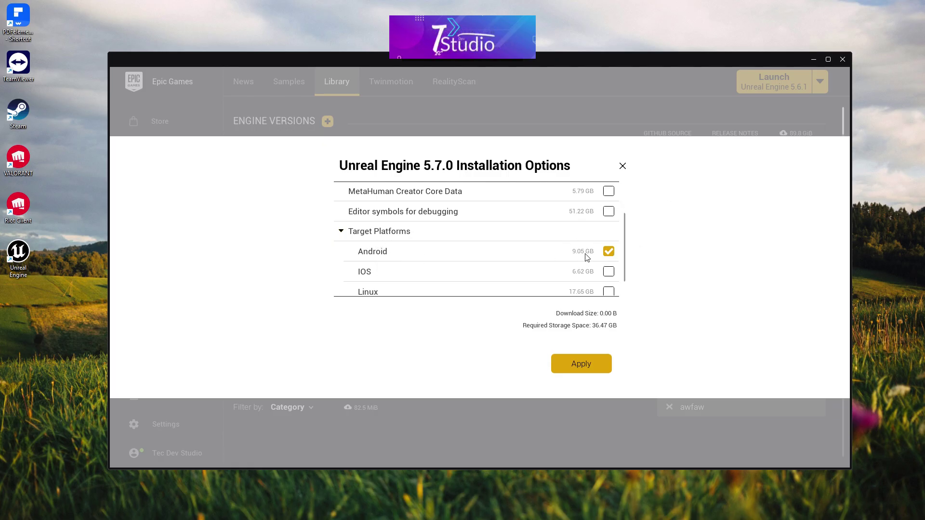
{"action": "left_click", "coordinate": [580, 364]}
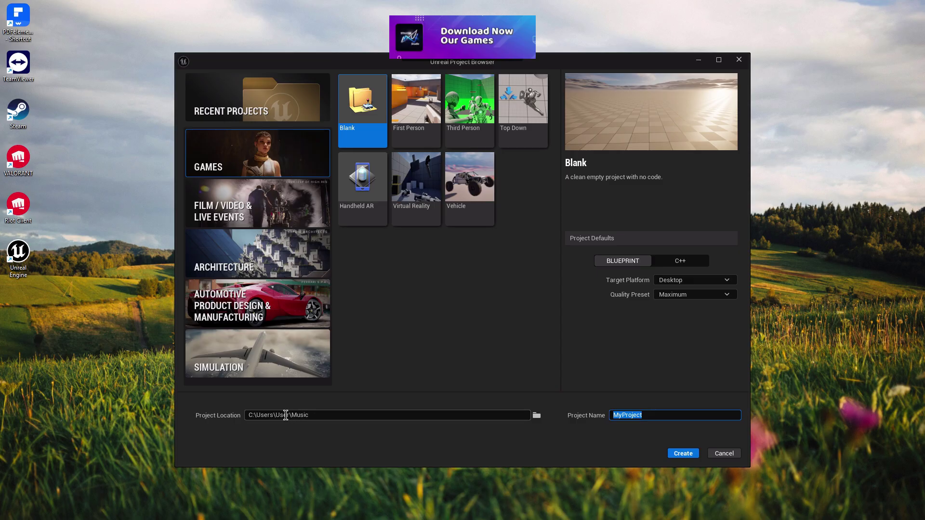
- Replace the default MyProject name with CDN in the Project Name field
{"action": "left_click", "coordinate": [656, 413]}
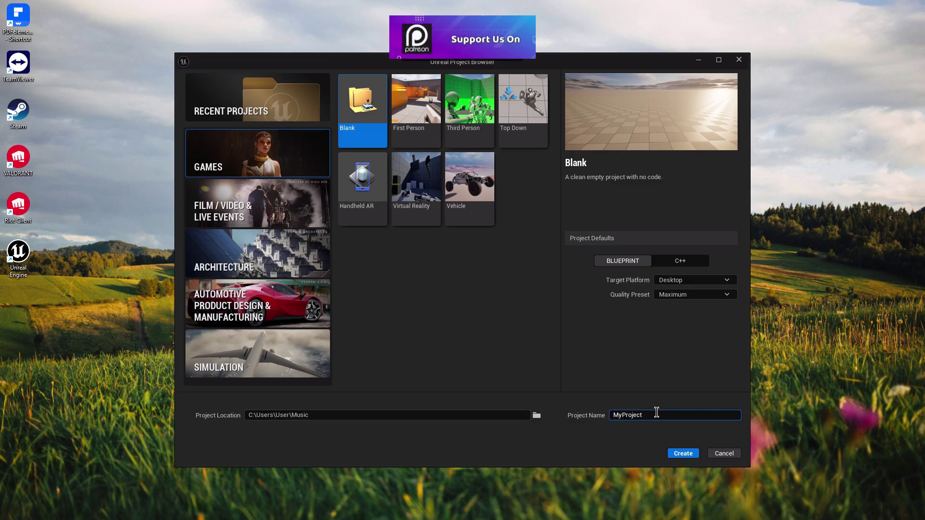
{"action": "left_click_drag", "start_coordinate": [654, 413], "coordinate": [578, 404]}
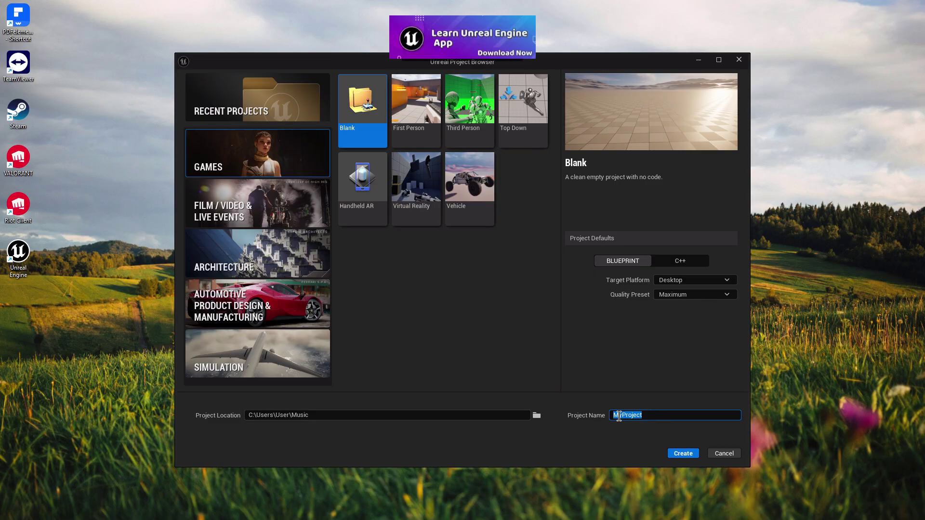
{"action": "key", "text": "BackSpace"}
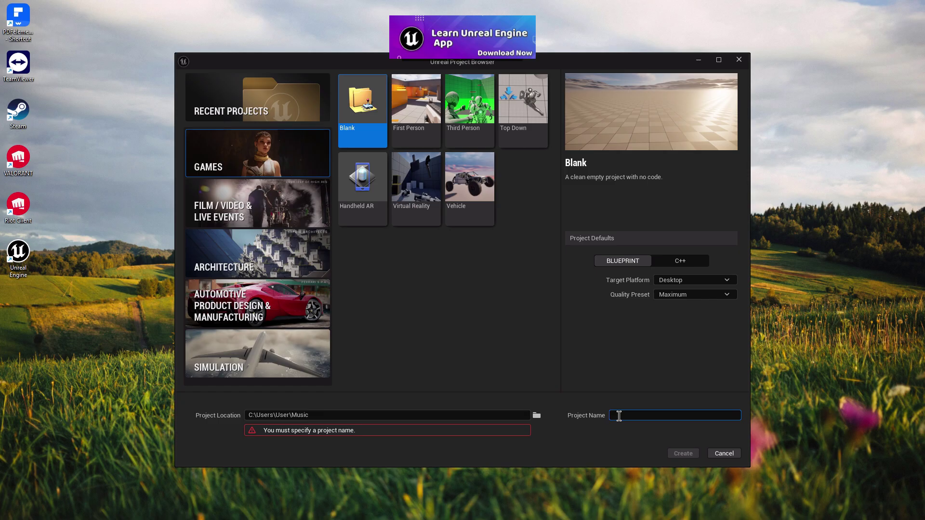
{"action": "type", "text": "Car Drive Now"}
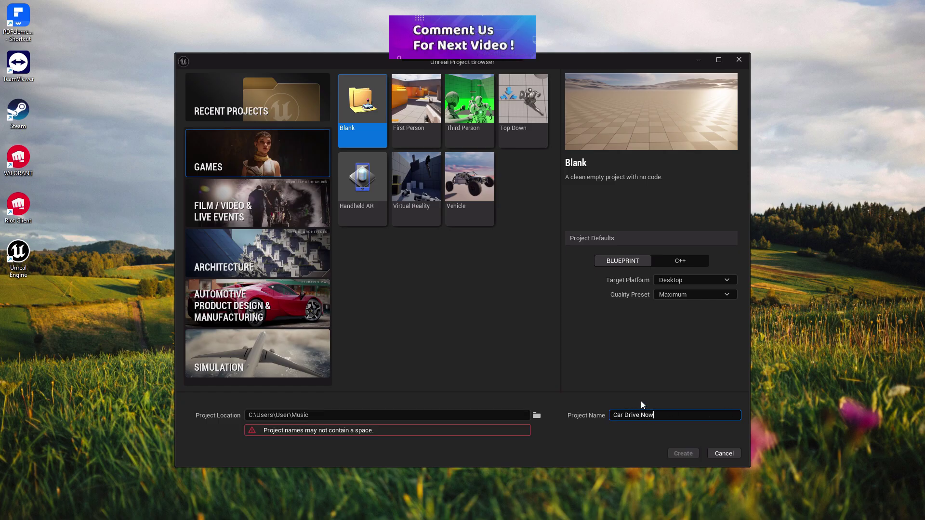
{"action": "key", "text": "ctrl+a"}
{"action": "type", "text": "CDN"}
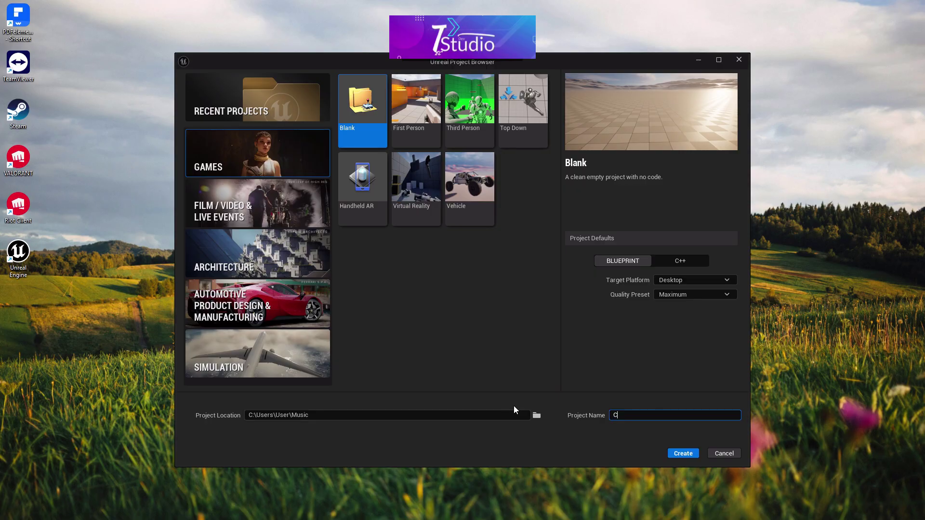
{"action": "left_click", "coordinate": [599, 374]}
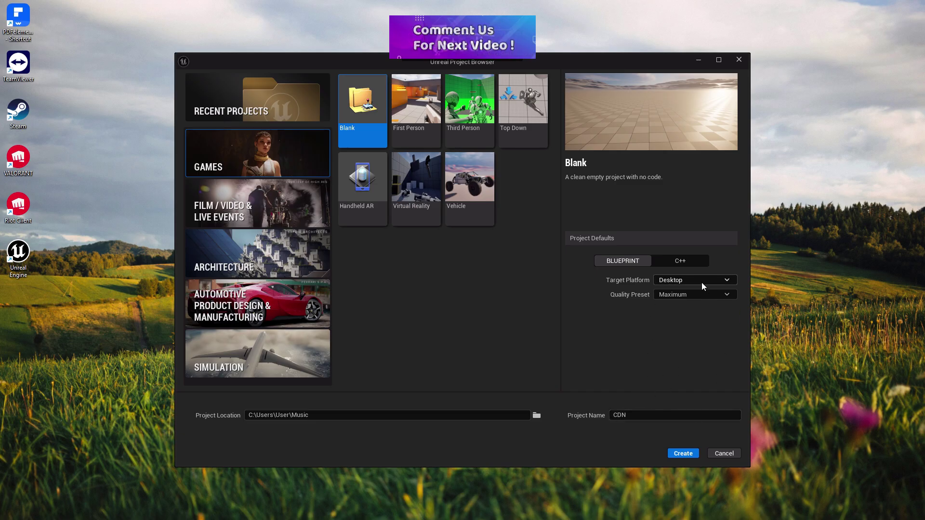
- Choose Mobile as target platform, keep Maximum quality, and create the CDN project
{"action": "left_click", "coordinate": [671, 280]}
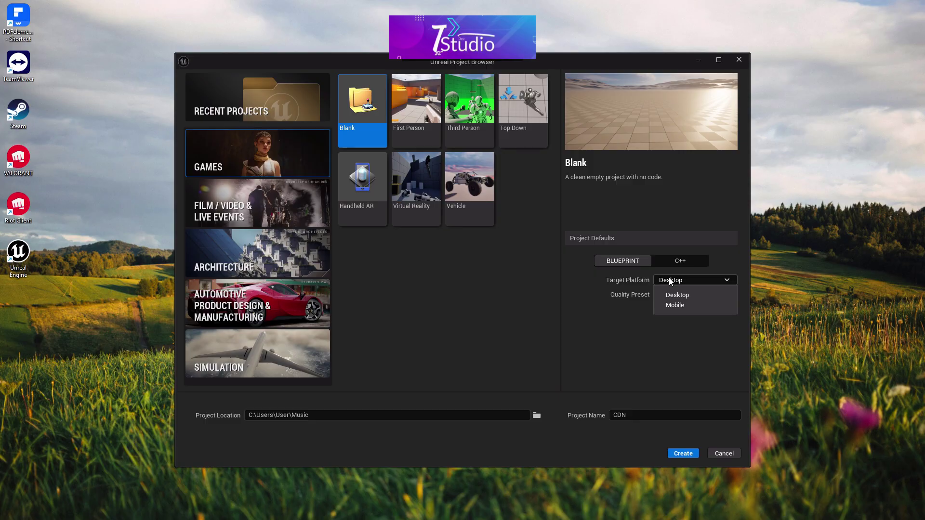
{"action": "left_click", "coordinate": [676, 307]}
{"action": "left_click", "coordinate": [677, 293]}
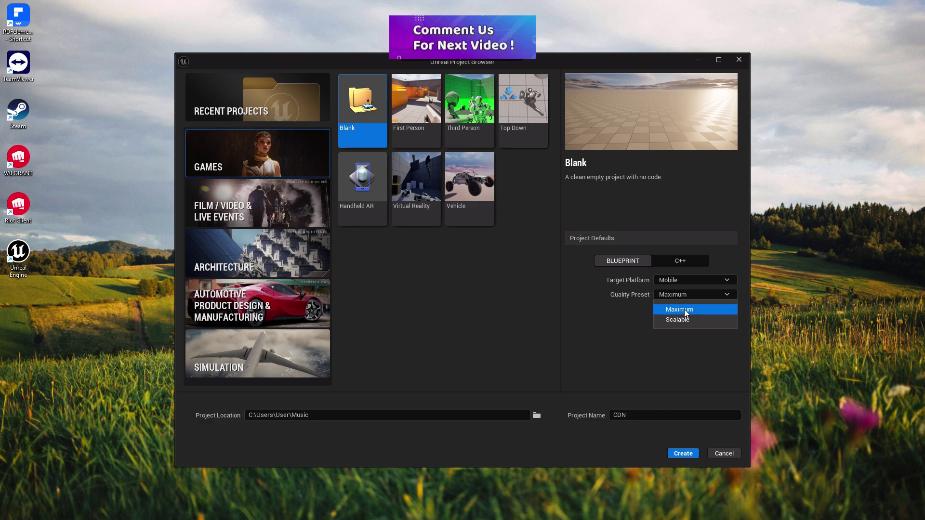
{"action": "left_click", "coordinate": [693, 310]}
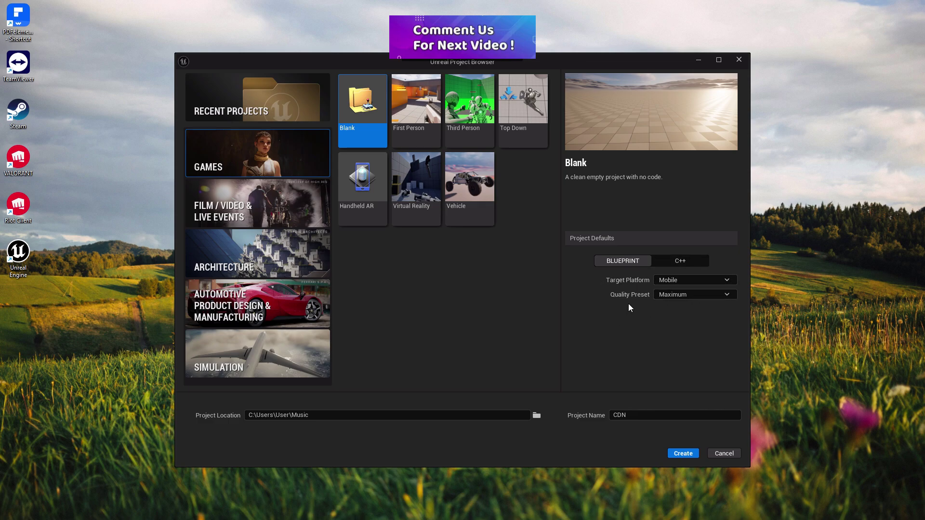
{"action": "left_click", "coordinate": [682, 452]}
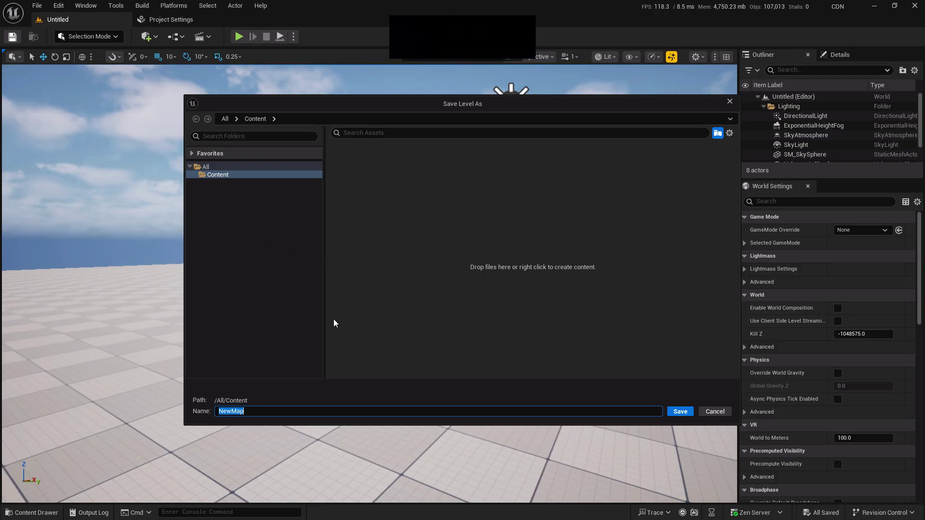
- Save the new level under the name Map
{"action": "key", "text": "BackSpace"}
{"action": "type", "text": "map"}
{"action": "key", "text": "BackSpace"}
{"action": "key", "text": "BackSpace"}
{"action": "key", "text": "BackSpace"}
{"action": "type", "text": "Map"}
{"action": "key", "text": "Return"}
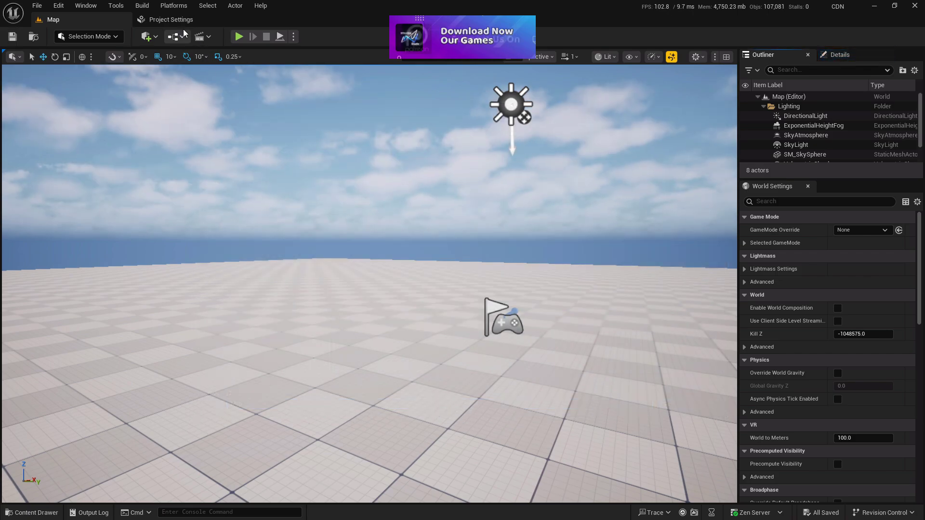
- In Maps & Modes, set both Editor Startup Map and Game Default Map to Map
{"action": "left_click", "coordinate": [174, 24]}
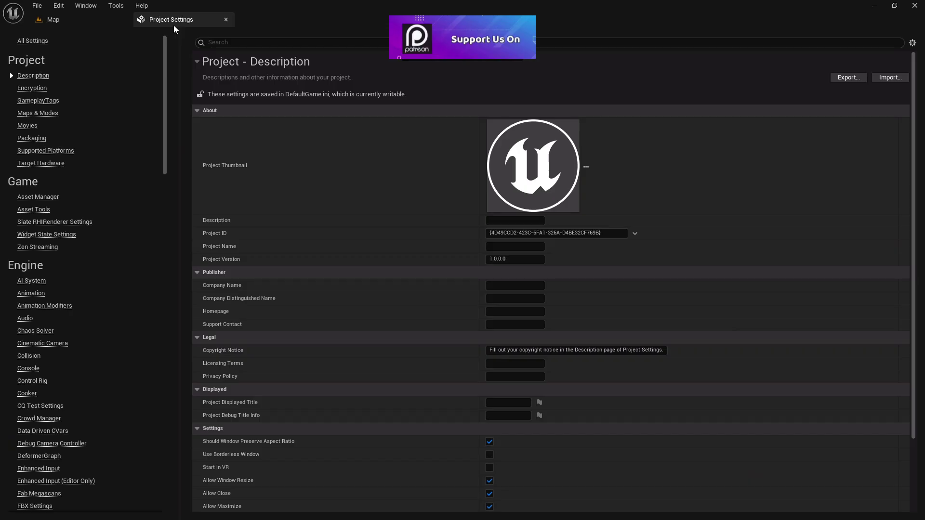
{"action": "left_click", "coordinate": [39, 112]}
{"action": "left_click", "coordinate": [570, 178]}
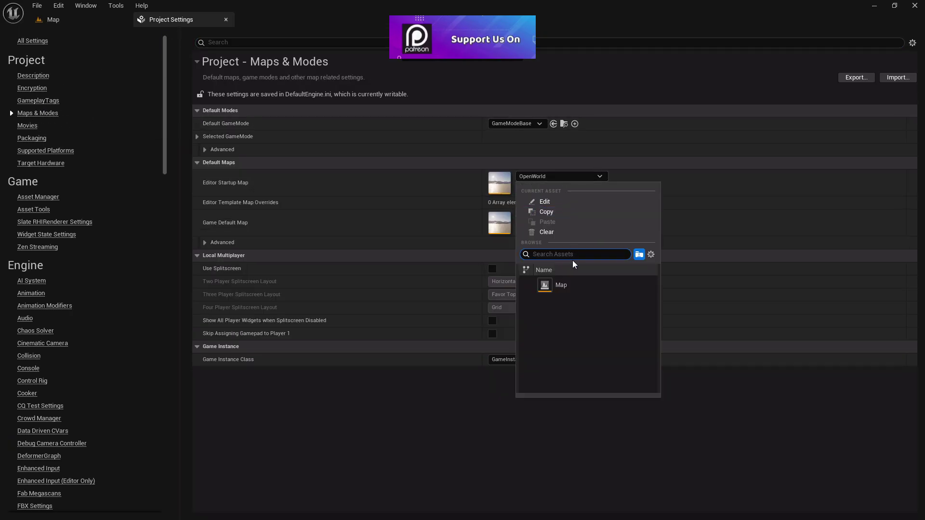
{"action": "left_click", "coordinate": [559, 285]}
{"action": "left_click", "coordinate": [559, 216]}
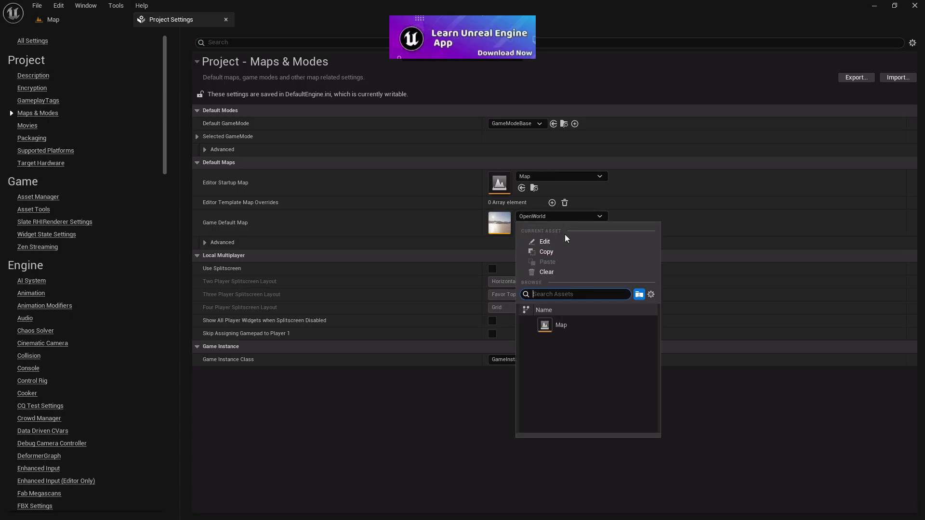
{"action": "left_click", "coordinate": [570, 322]}
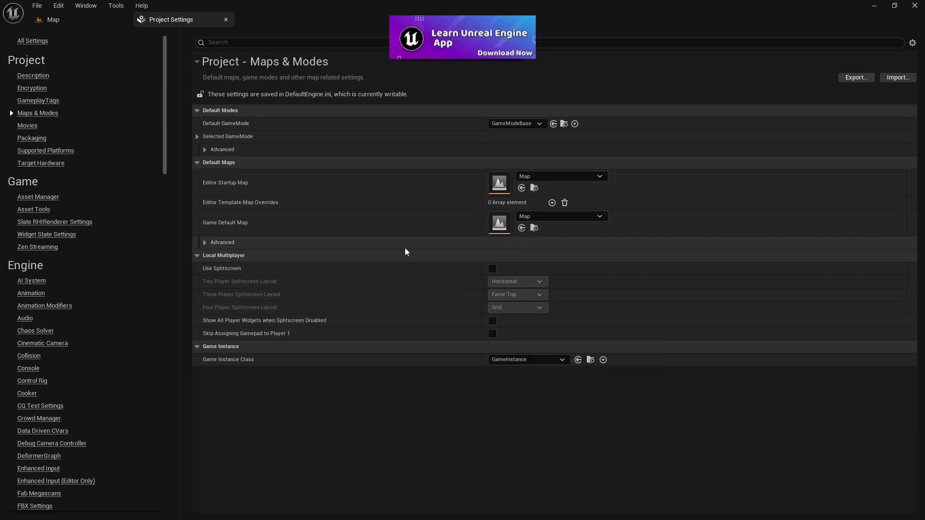
- In Packaging, enable Generate Chunks, keep Development build configuration, and disable the prerequisites installer
{"action": "left_click", "coordinate": [29, 138]}
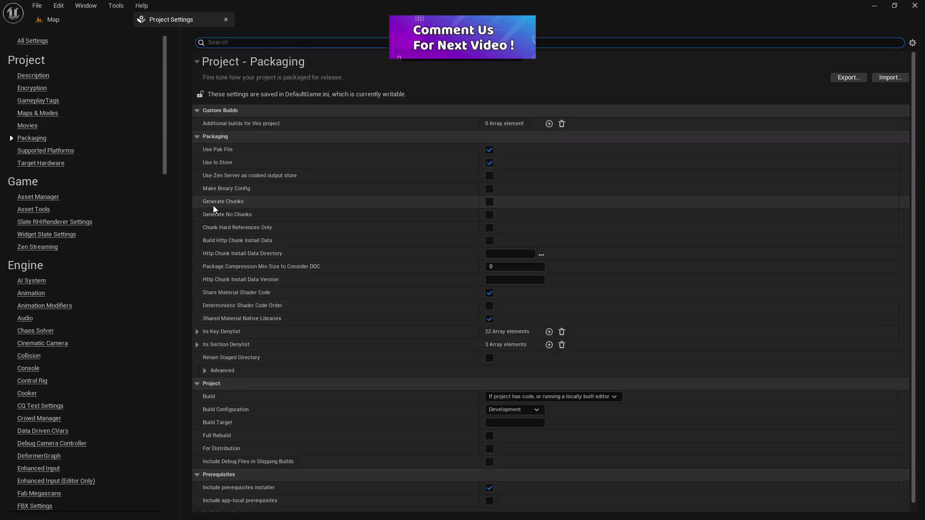
{"action": "left_click", "coordinate": [489, 202]}
{"action": "scroll", "coordinate": [501, 327], "scroll_direction": "down", "scroll_amount": 1}
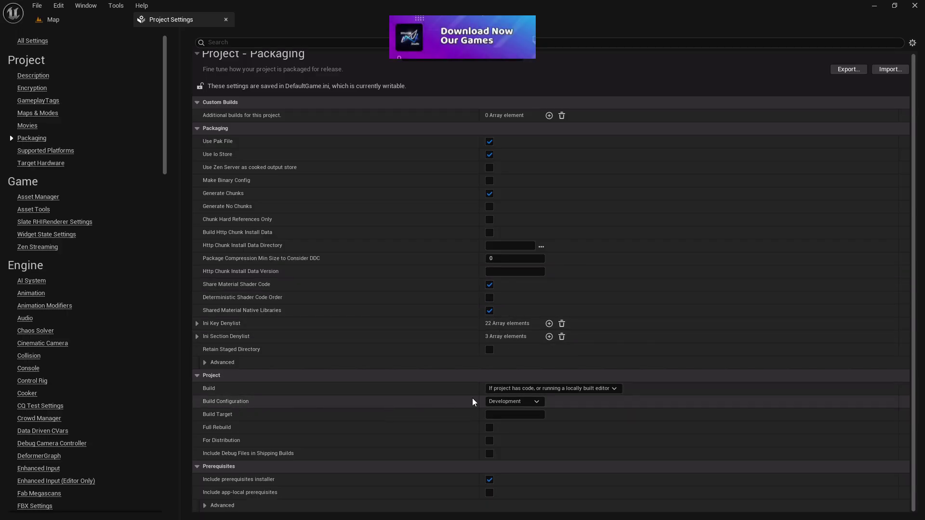
{"action": "left_click", "coordinate": [504, 402]}
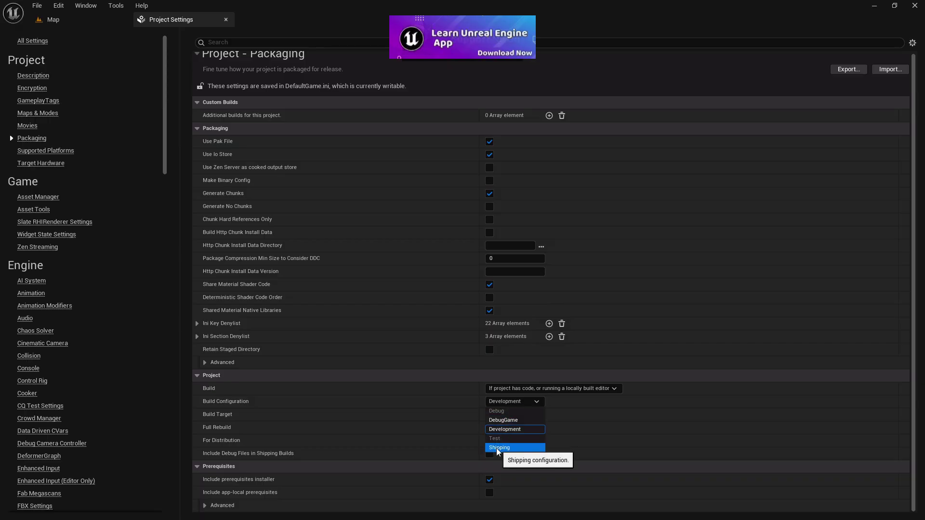
{"action": "left_click", "coordinate": [506, 430]}
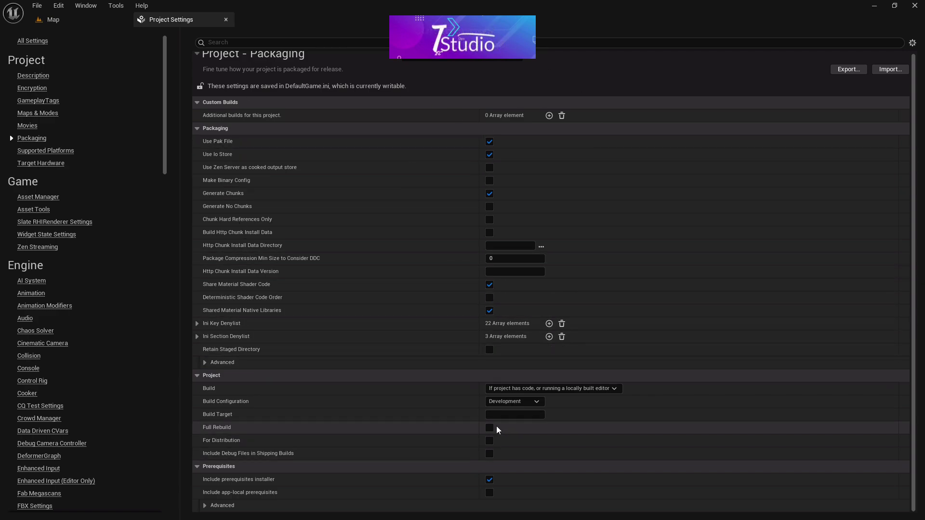
{"action": "left_click", "coordinate": [489, 480]}
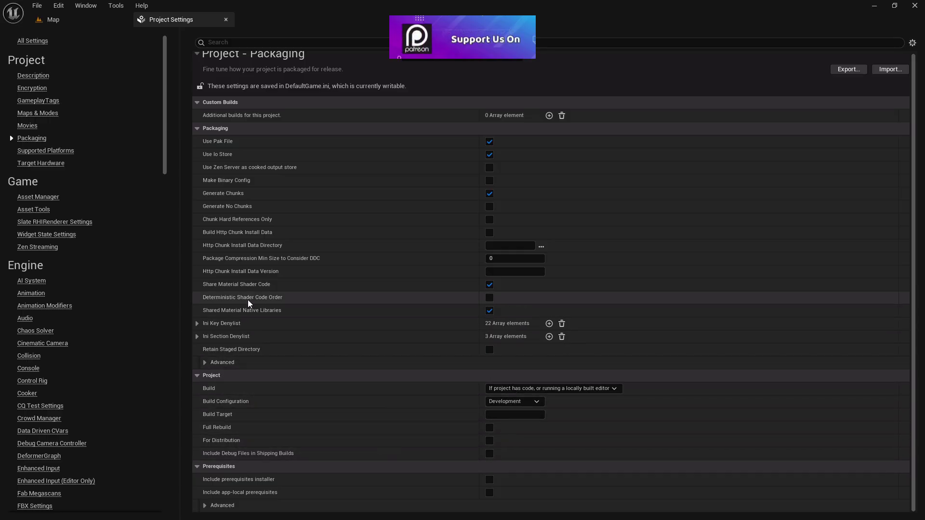
{"action": "left_click", "coordinate": [47, 151]}
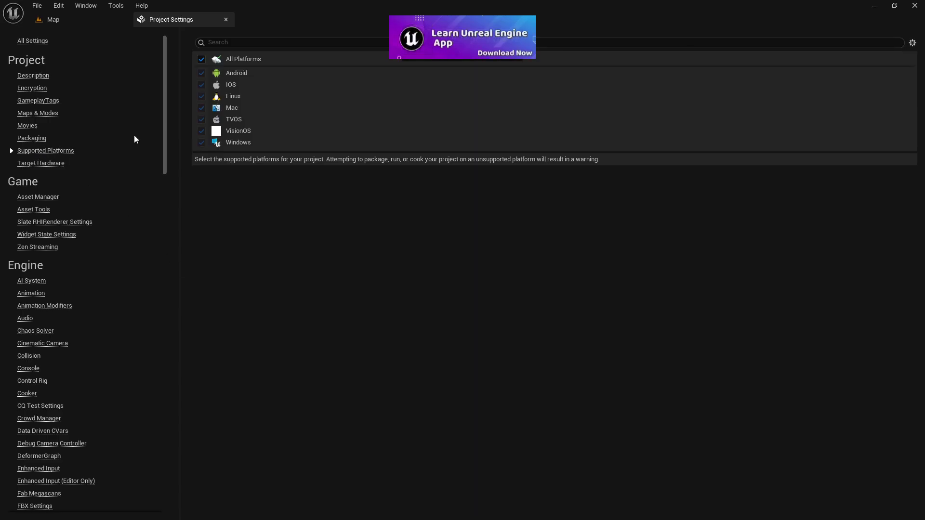
- Untick All Platforms, Windows, VisionOS, TVOS and Mac so only Android stays supported
{"action": "left_click", "coordinate": [202, 58]}
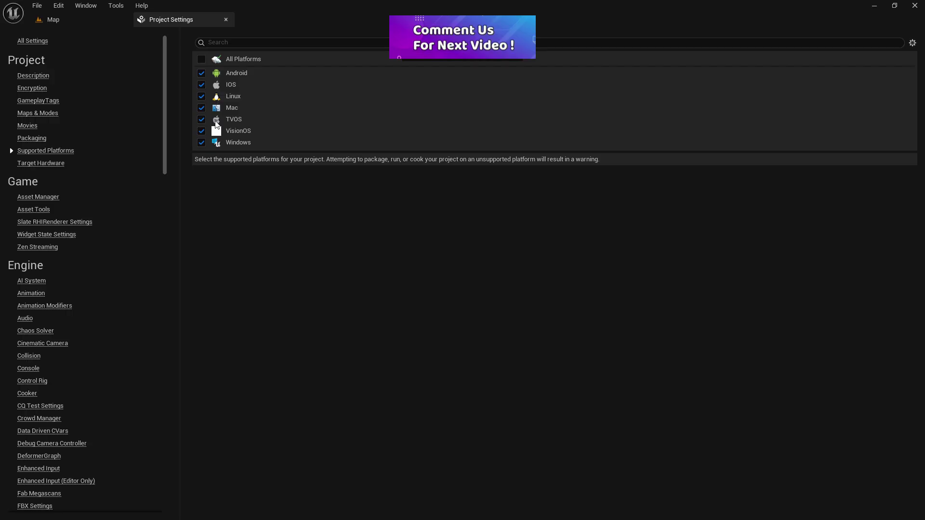
{"action": "left_click", "coordinate": [201, 143]}
{"action": "left_click", "coordinate": [201, 131]}
{"action": "left_click", "coordinate": [201, 119]}
{"action": "left_click", "coordinate": [201, 108]}
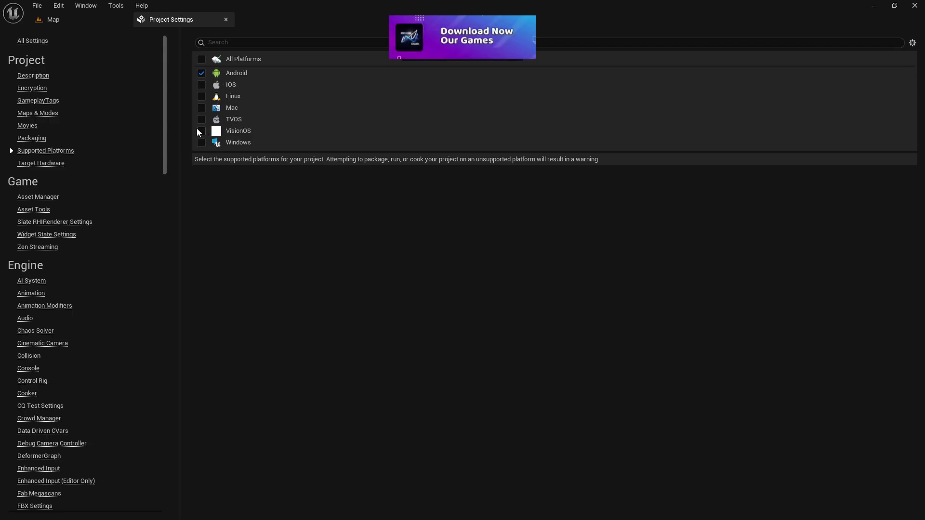
{"action": "left_click", "coordinate": [43, 163]}
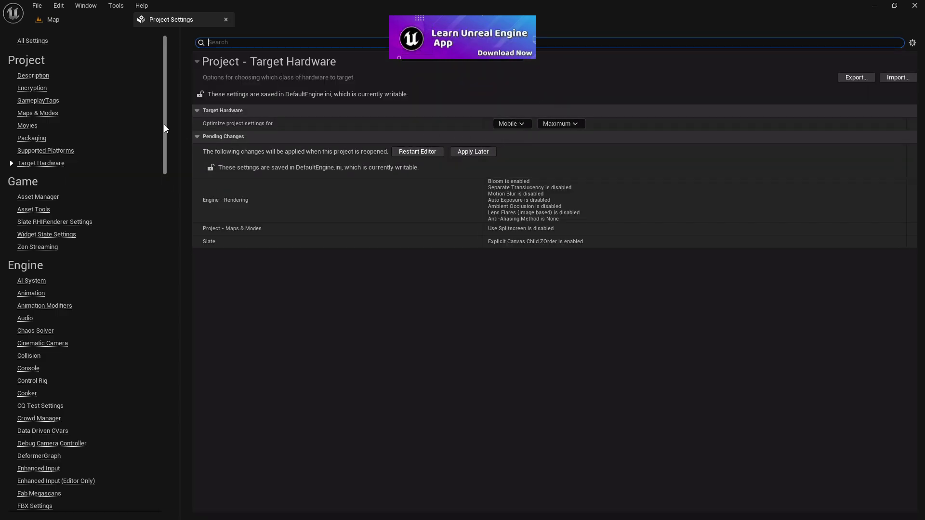
- Scroll the settings sidebar to Platforms and select Android
{"action": "left_click_drag", "start_coordinate": [164, 123], "coordinate": [186, 393]}
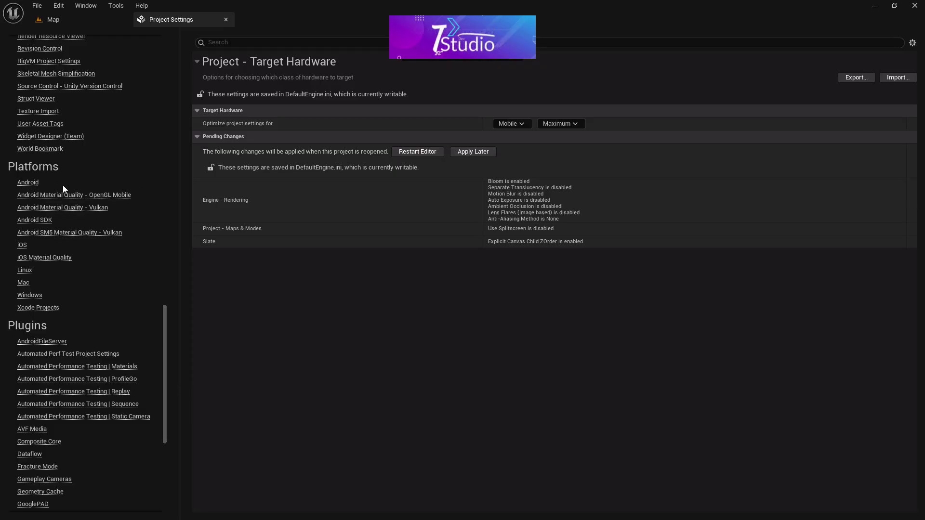
{"action": "left_click", "coordinate": [28, 182]}
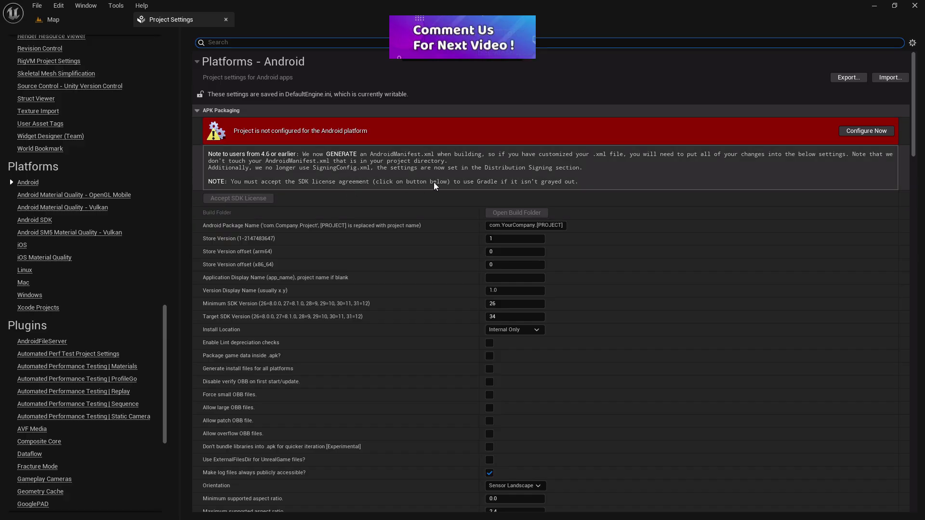
- Configure the project for Android and enter com.cnd.car as the Android Package Name
{"action": "left_click", "coordinate": [858, 133]}
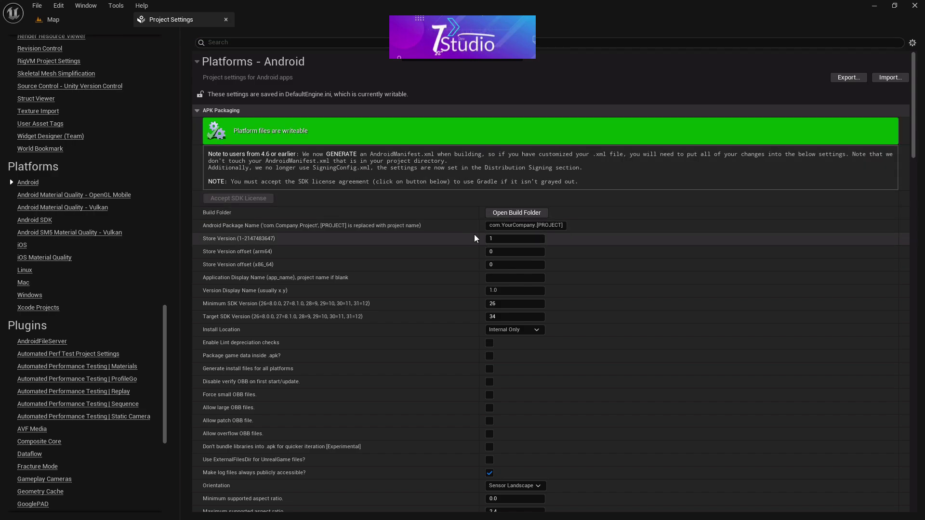
{"action": "left_click", "coordinate": [512, 226]}
{"action": "type", "text": "com."}
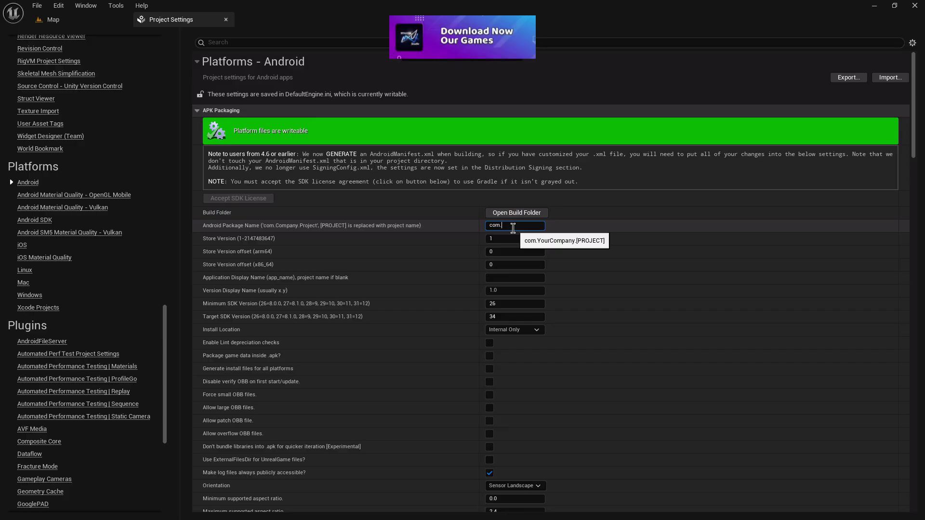
{"action": "type", "text": "cnd"}
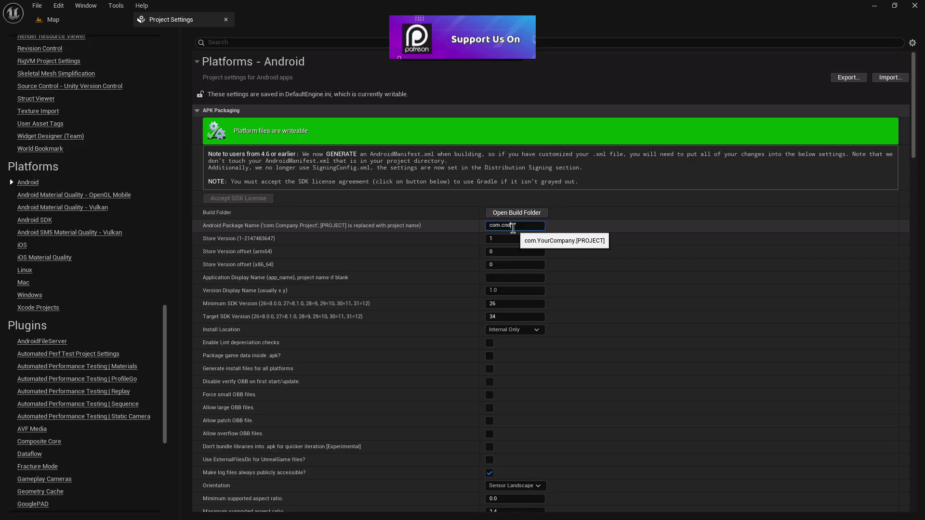
{"action": "type", "text": ".car"}
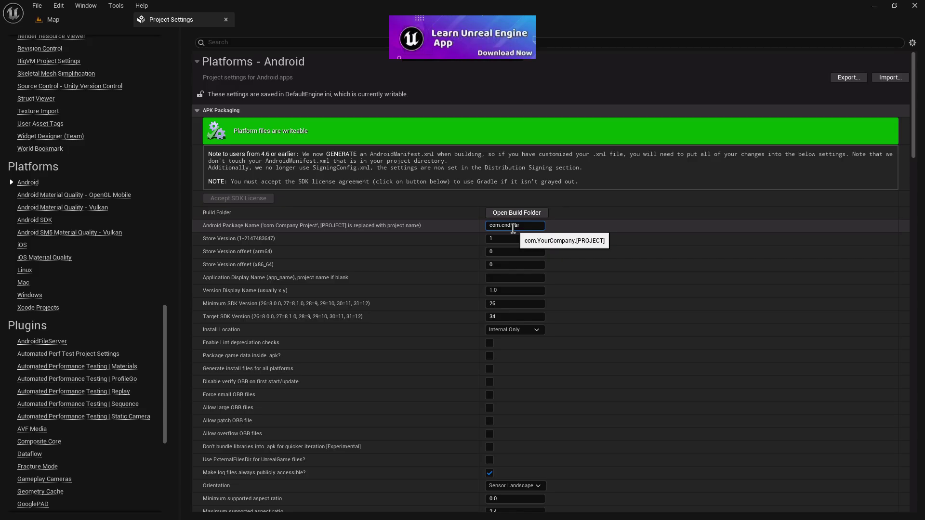
{"action": "key", "text": "Return"}
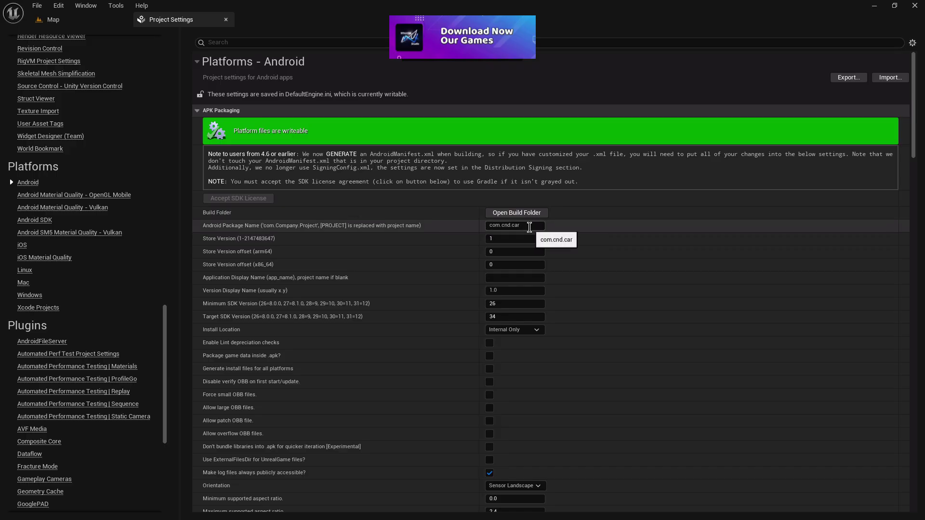
{"action": "left_click", "coordinate": [494, 226]}
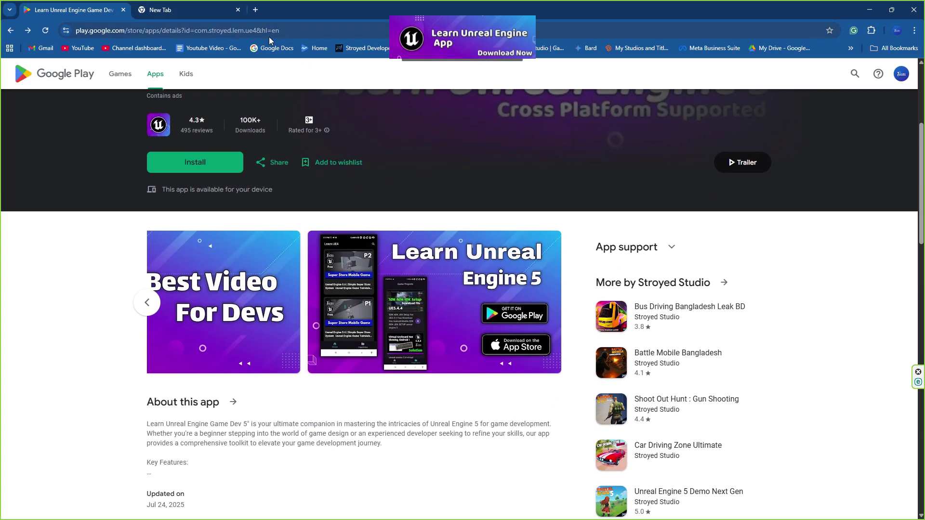
- Load a Google Play app page in a new tab and delete its app id from the address
{"action": "left_click", "coordinate": [291, 30]}
{"action": "key", "text": "ctrl+c"}
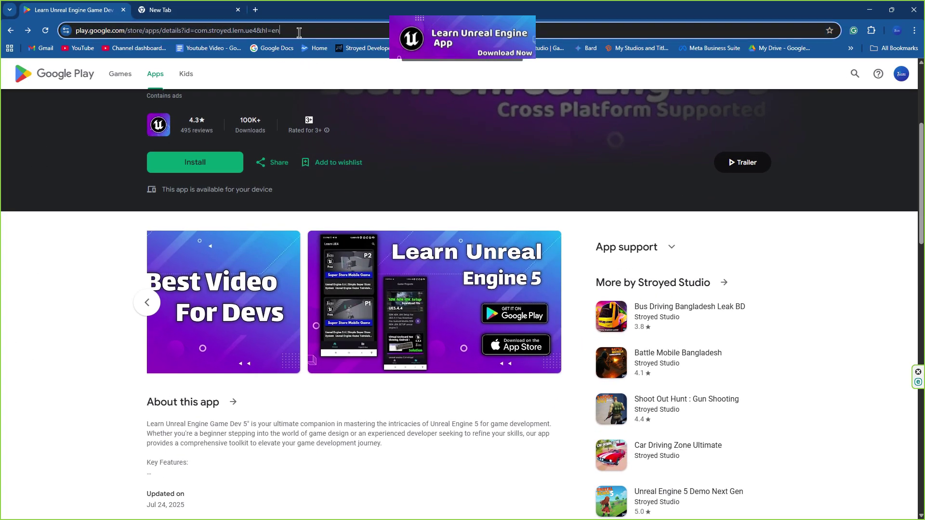
{"action": "left_click", "coordinate": [183, 10]}
{"action": "key", "text": "ctrl+v"}
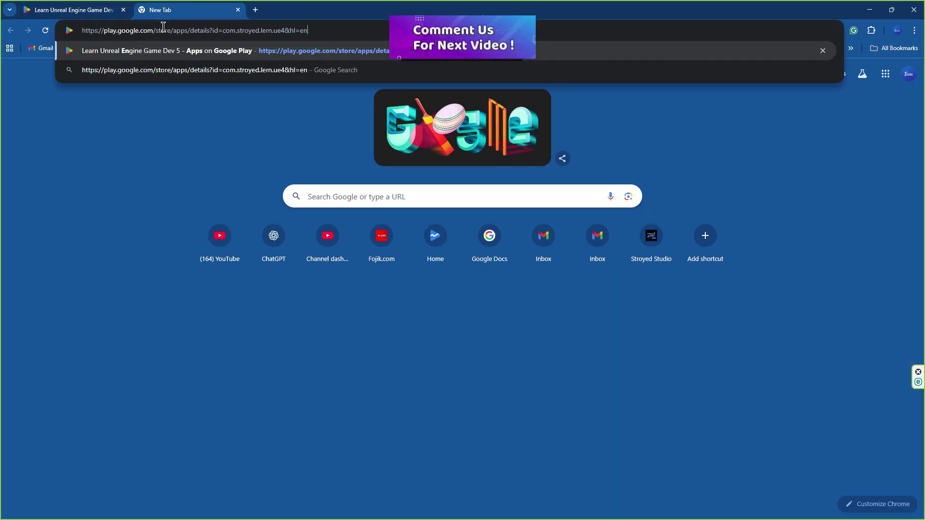
{"action": "key", "text": "Return"}
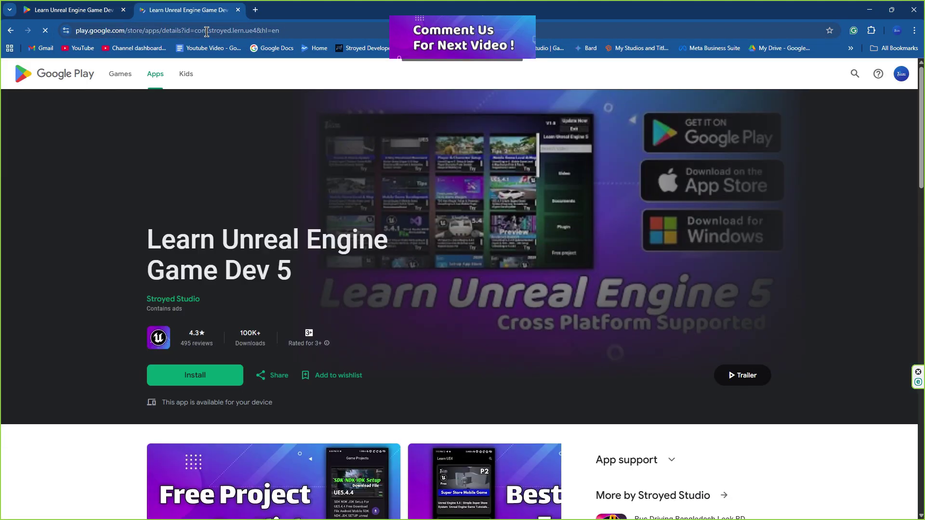
{"action": "left_click", "coordinate": [207, 31]}
{"action": "double_click", "coordinate": [231, 31]}
{"action": "left_click_drag", "start_coordinate": [316, 31], "coordinate": [226, 31]}
{"action": "key", "text": "BackSpace"}
{"action": "key", "text": "BackSpace"}
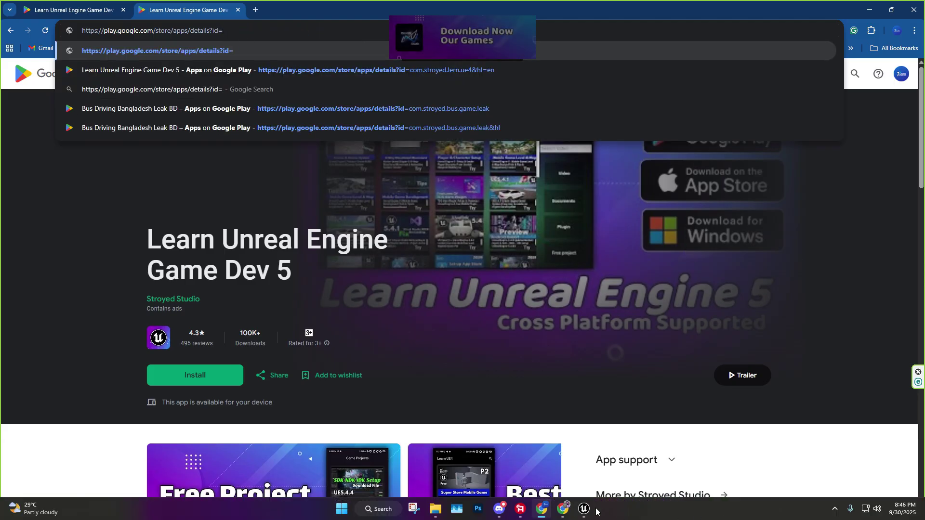
- Change the Unreal Android package name to com.cardrive and copy it
{"action": "left_click", "coordinate": [584, 507]}
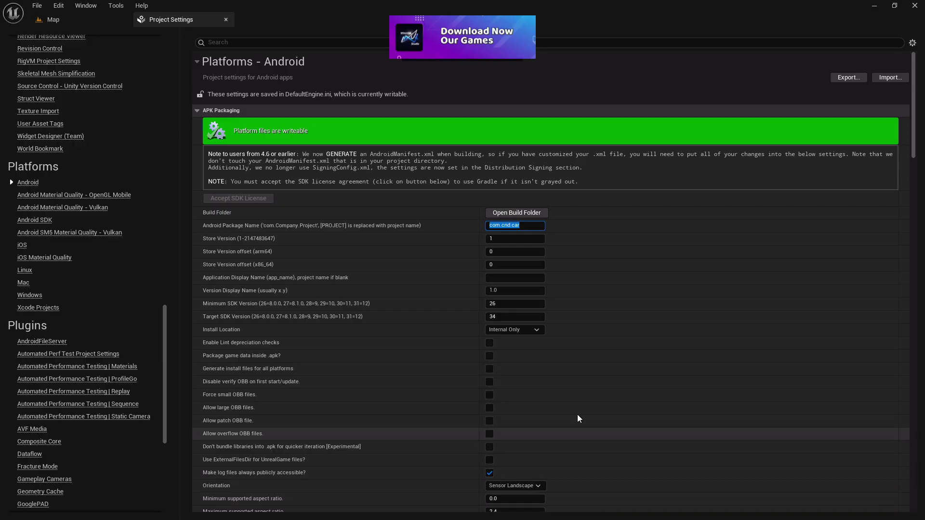
{"action": "right_click", "coordinate": [517, 227]}
{"action": "left_click", "coordinate": [549, 263]}
{"action": "type", "text": "com.cardri"}
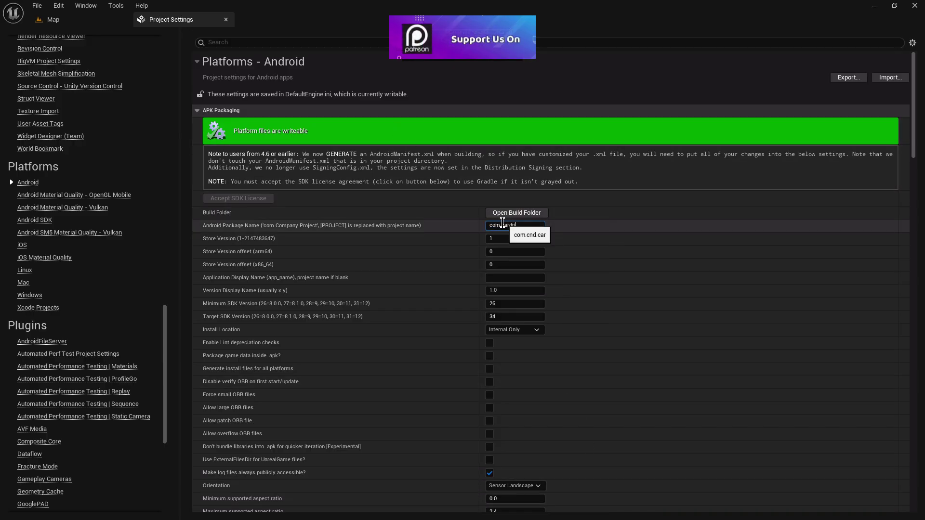
{"action": "type", "text": "ve"}
{"action": "right_click", "coordinate": [534, 225]}
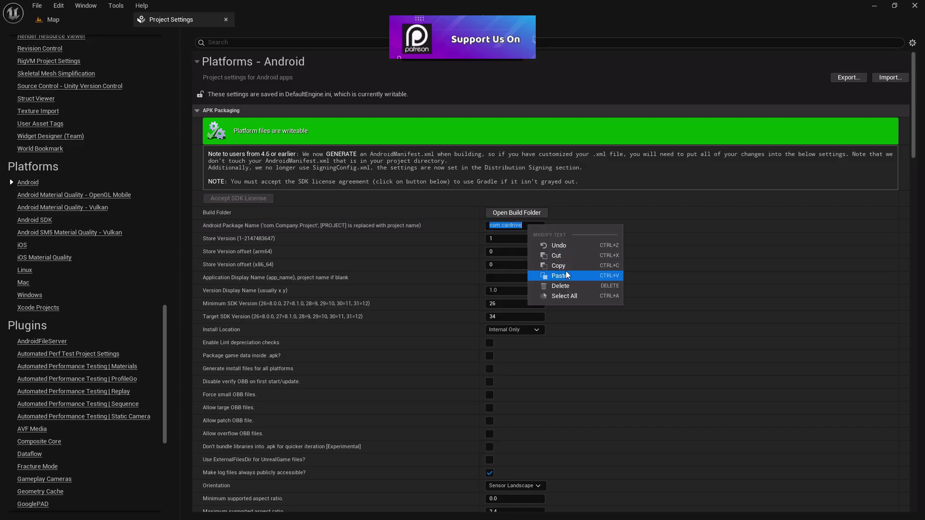
{"action": "left_click", "coordinate": [578, 292]}
{"action": "key", "text": "alt+Tab"}
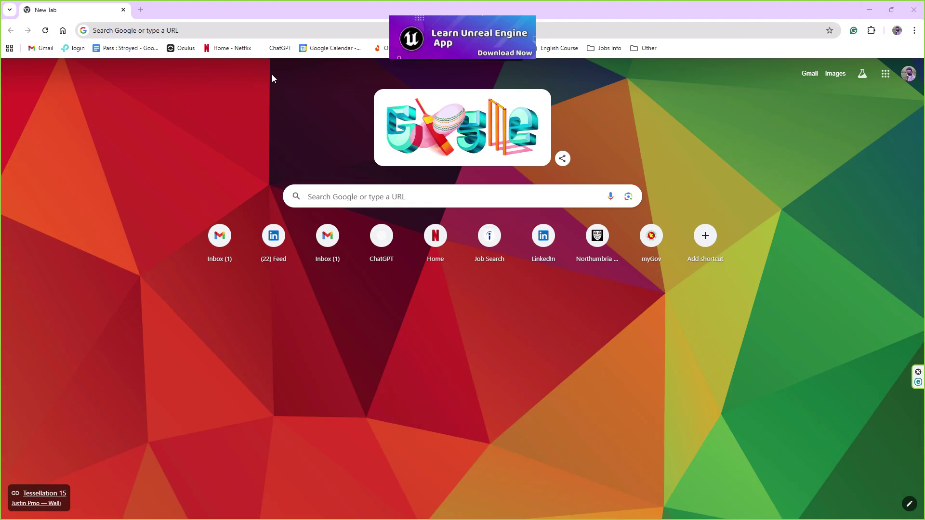
- Paste com.cardrive after id= in the Google Play address and load the page
{"action": "left_click", "coordinate": [211, 29]}
{"action": "left_click", "coordinate": [914, 9]}
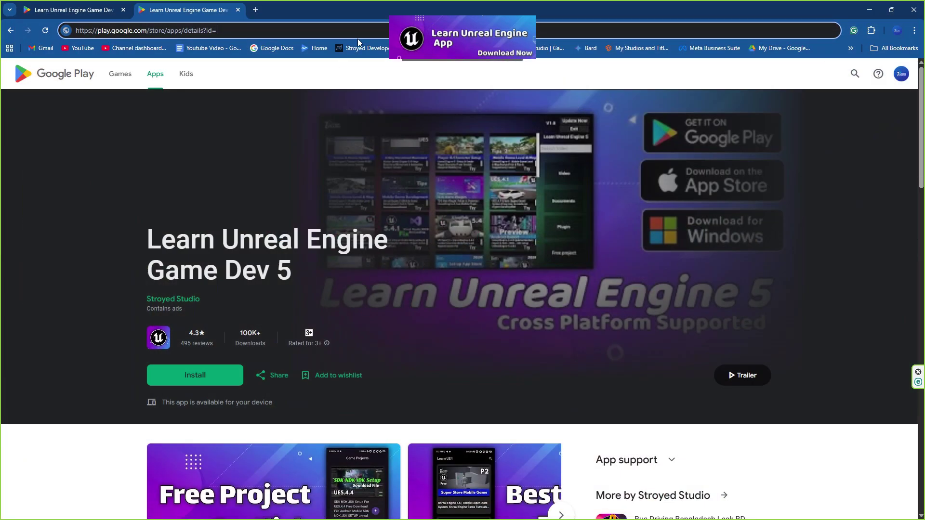
{"action": "key", "text": "ctrl+v"}
{"action": "key", "text": "Return"}
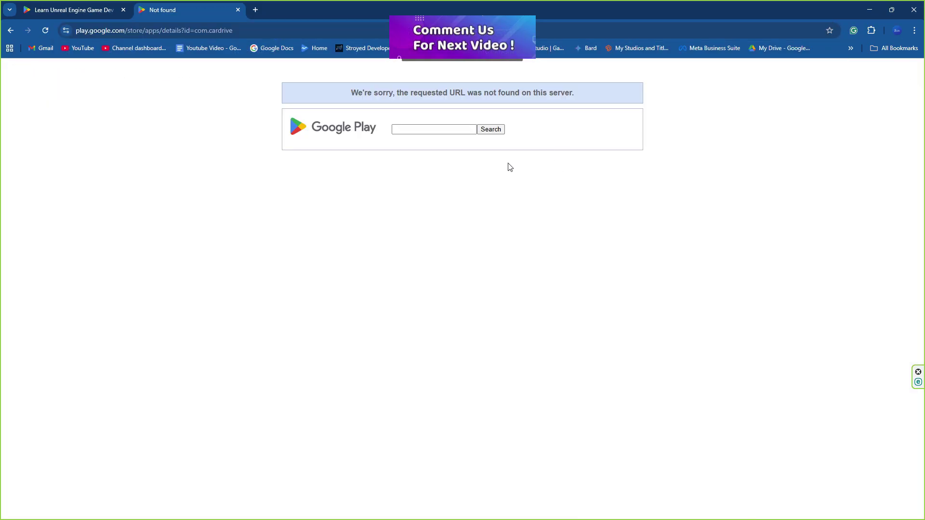
- Compare by loading the existing app id com.stroyed.lern.ue4 in the not-found tab, then minimize Chrome
{"action": "left_click", "coordinate": [81, 4]}
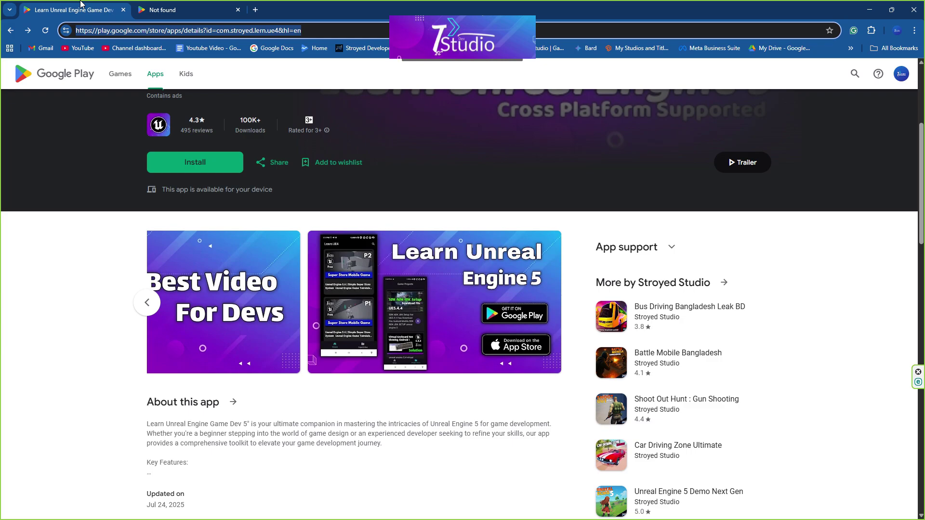
{"action": "double_click", "coordinate": [273, 31]}
{"action": "left_click_drag", "start_coordinate": [273, 35], "coordinate": [218, 33]}
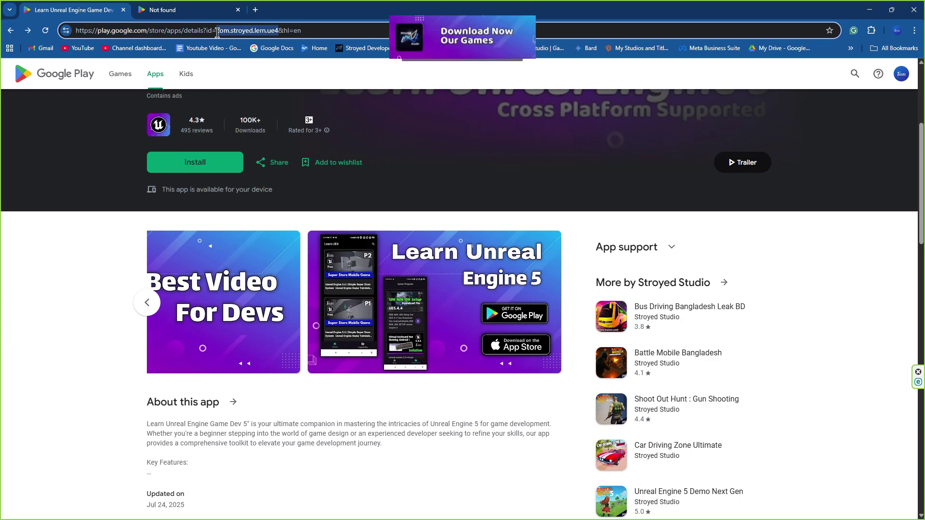
{"action": "right_click", "coordinate": [227, 32]}
{"action": "left_click", "coordinate": [249, 119]}
{"action": "left_click", "coordinate": [212, 8]}
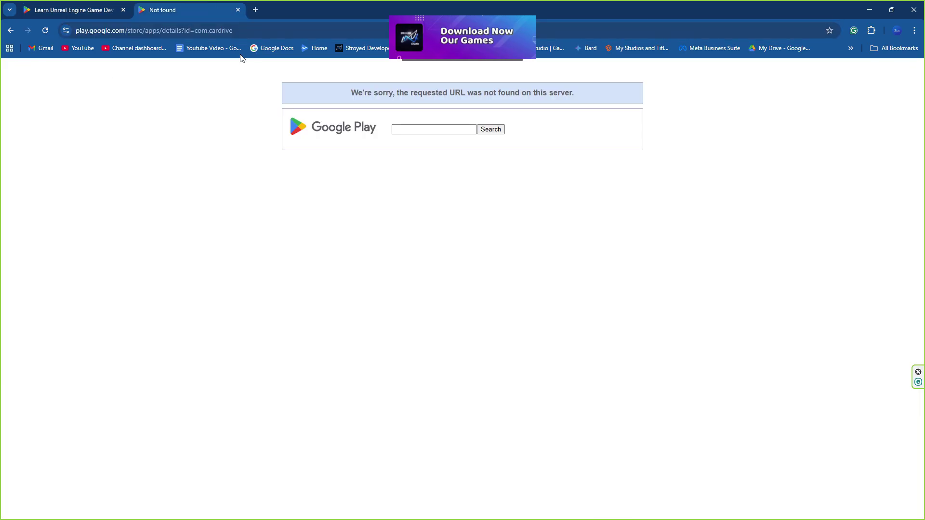
{"action": "left_click", "coordinate": [219, 39]}
{"action": "left_click_drag", "start_coordinate": [254, 32], "coordinate": [219, 31]}
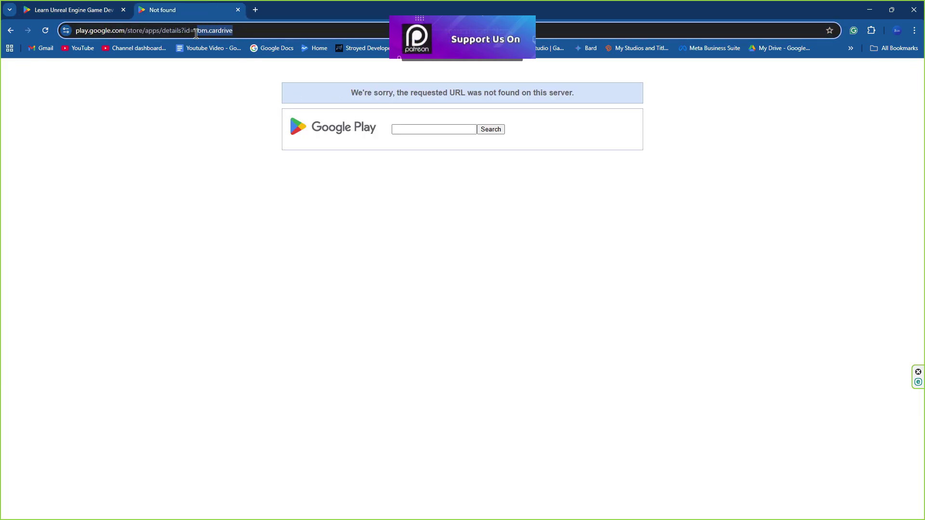
{"action": "key", "text": "ctrl+v"}
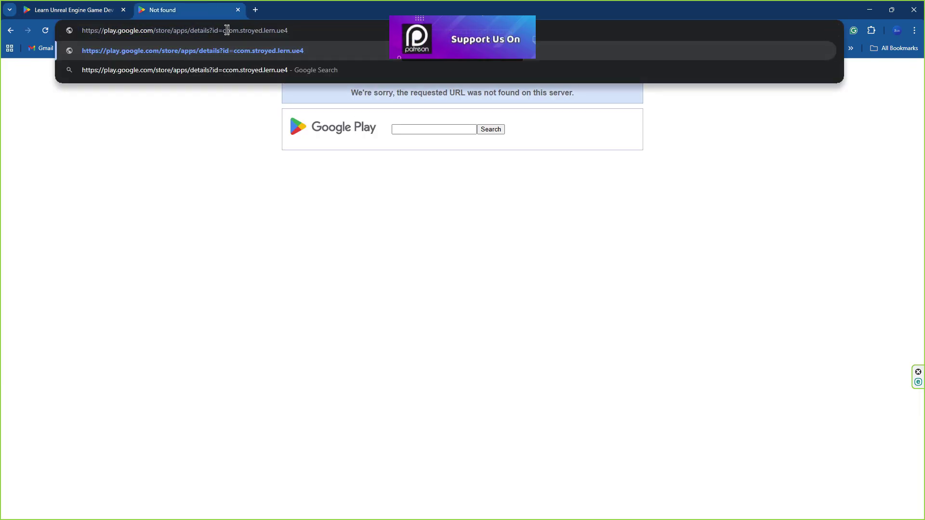
{"action": "key", "text": "Return"}
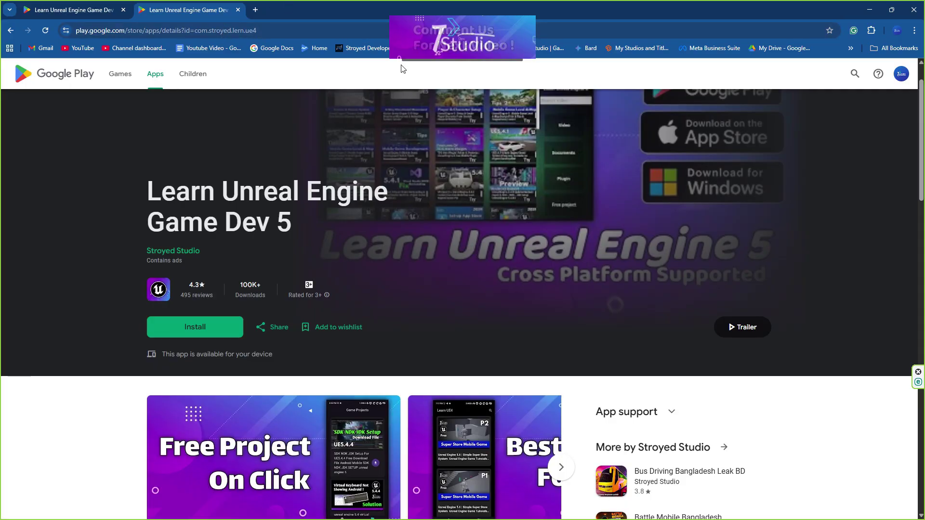
{"action": "left_click", "coordinate": [870, 9]}
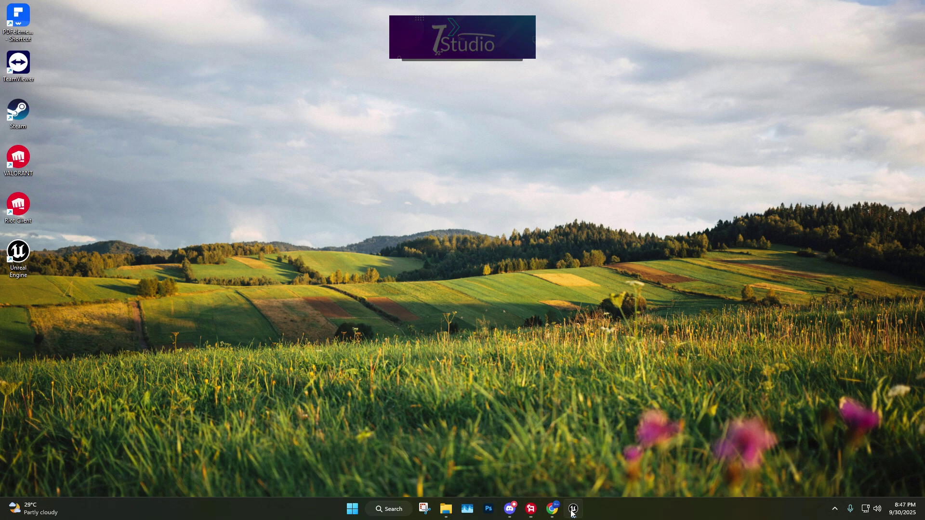
- Trim the package name from com.cardrive to com.card and confirm Car Drive as Application Display Name
{"action": "left_click", "coordinate": [571, 508]}
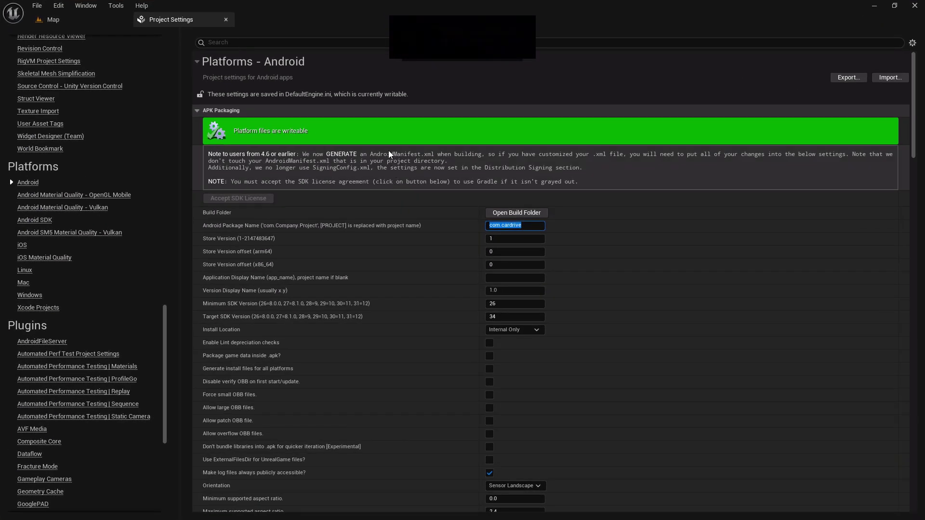
{"action": "left_click", "coordinate": [534, 226]}
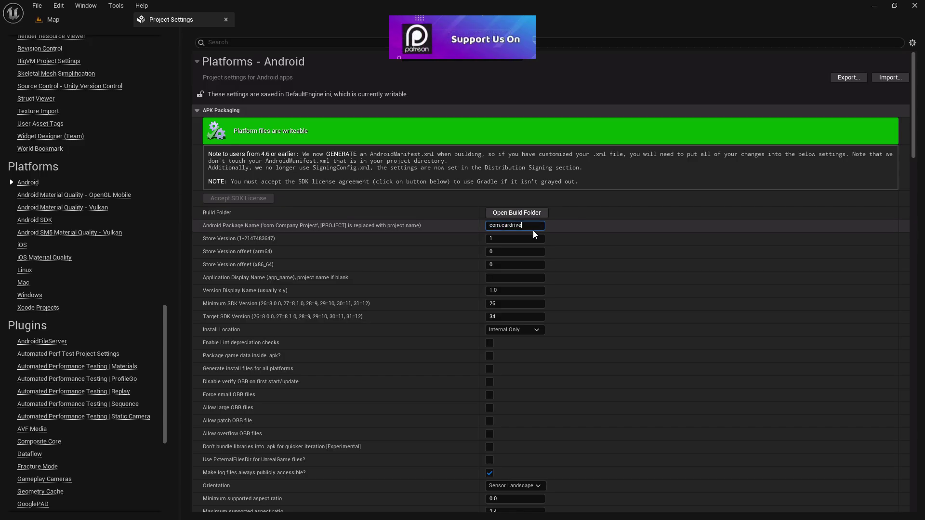
{"action": "left_click_drag", "start_coordinate": [533, 229], "coordinate": [513, 222]}
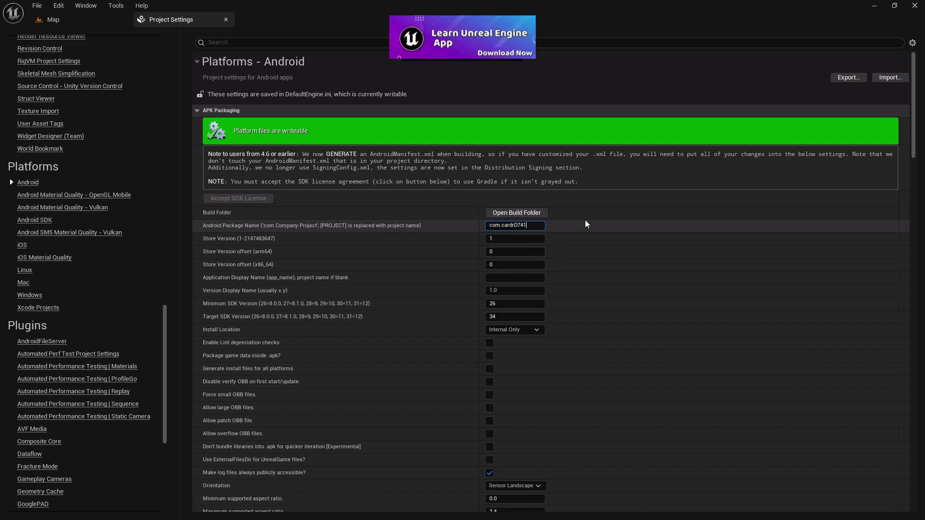
{"action": "key", "text": "BackSpace"}
{"action": "key", "text": "BackSpace"}
{"action": "key", "text": "BackSpace"}
{"action": "key", "text": "BackSpace"}
{"action": "key", "text": "BackSpace"}
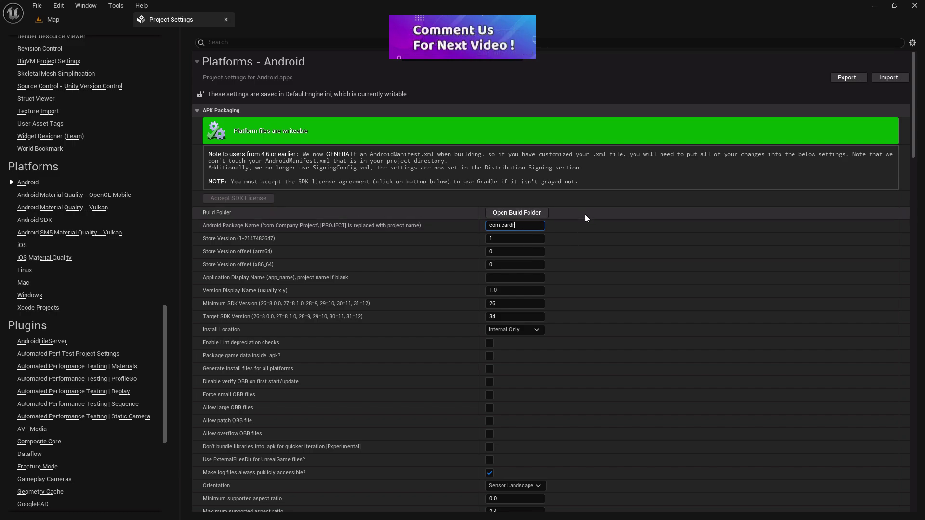
{"action": "key", "text": "Return"}
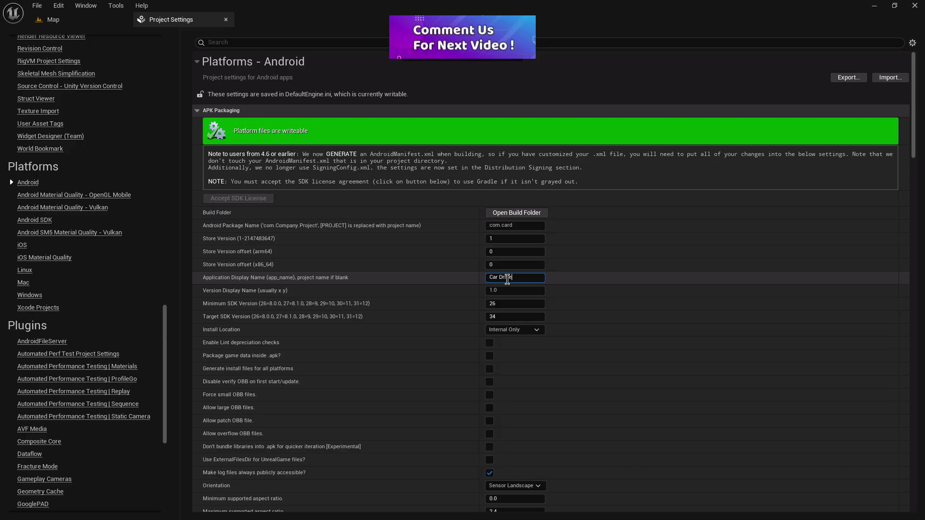
{"action": "left_click_drag", "start_coordinate": [539, 278], "coordinate": [435, 279]}
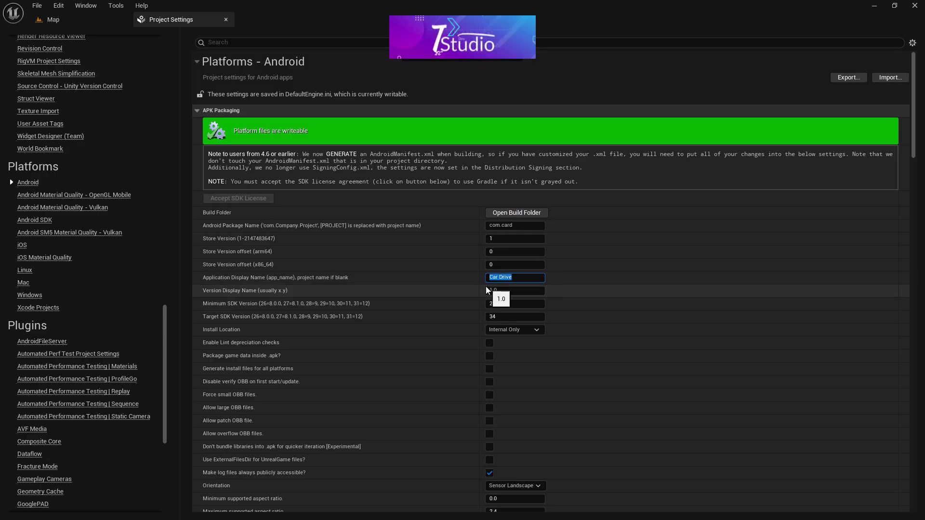
{"action": "left_click", "coordinate": [466, 283]}
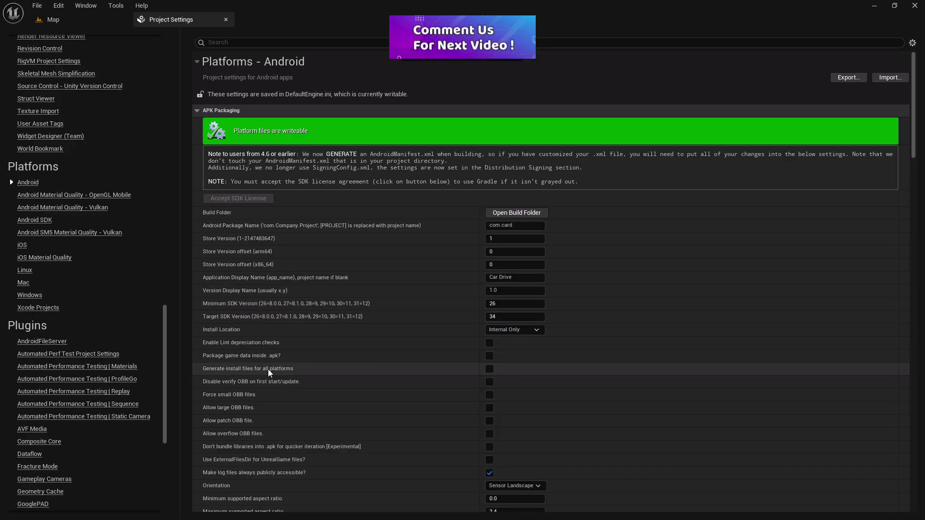
- Package game data inside the APK, turn off the launch image, and disallow Bluetooth controllers
{"action": "mouse_move", "coordinate": [209, 355]}
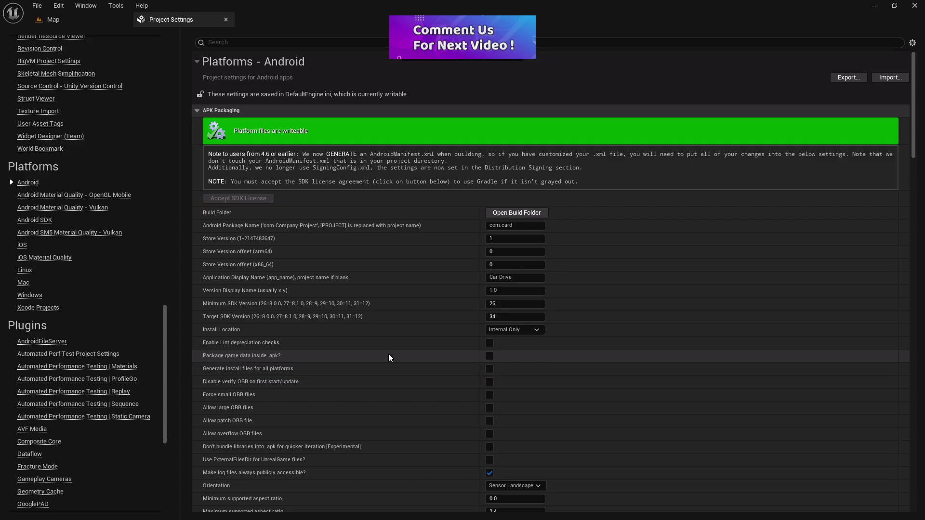
{"action": "left_click", "coordinate": [489, 356]}
{"action": "left_click_drag", "start_coordinate": [914, 110], "coordinate": [911, 223]}
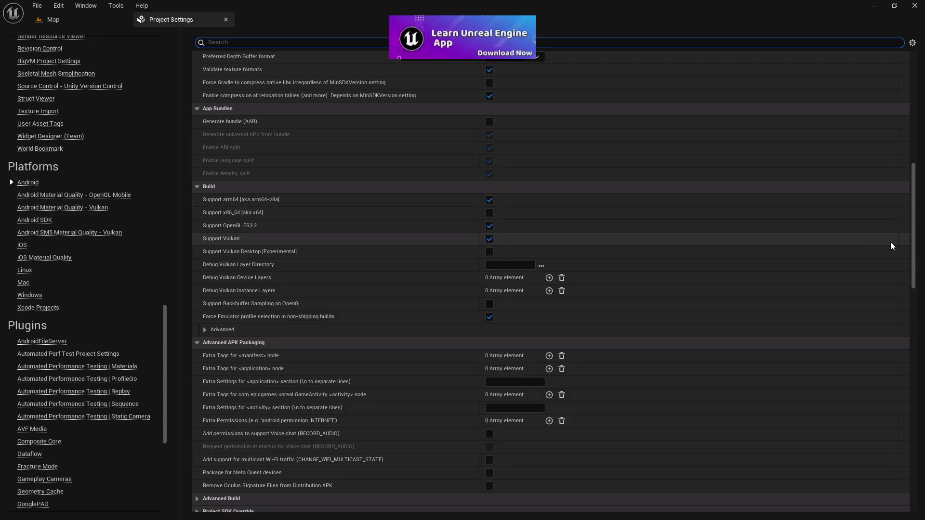
{"action": "left_click_drag", "start_coordinate": [911, 237], "coordinate": [896, 448]}
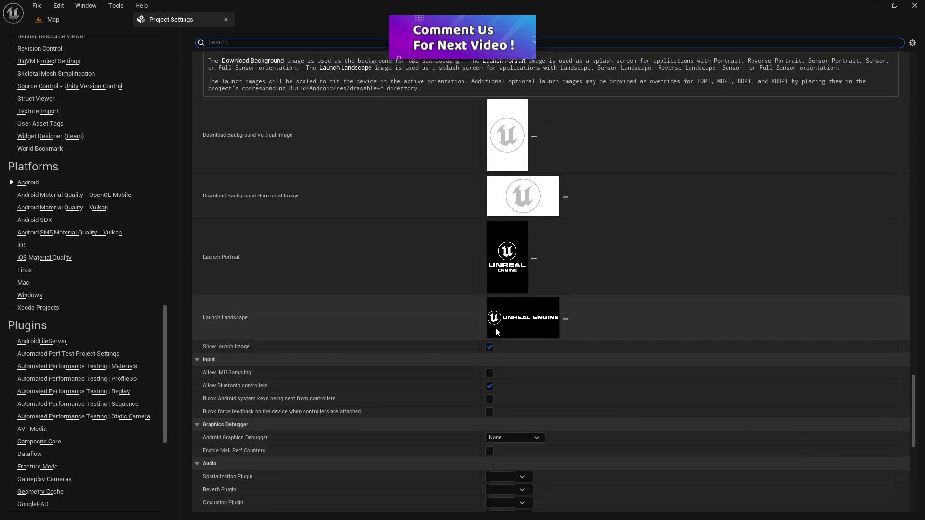
{"action": "left_click", "coordinate": [489, 347]}
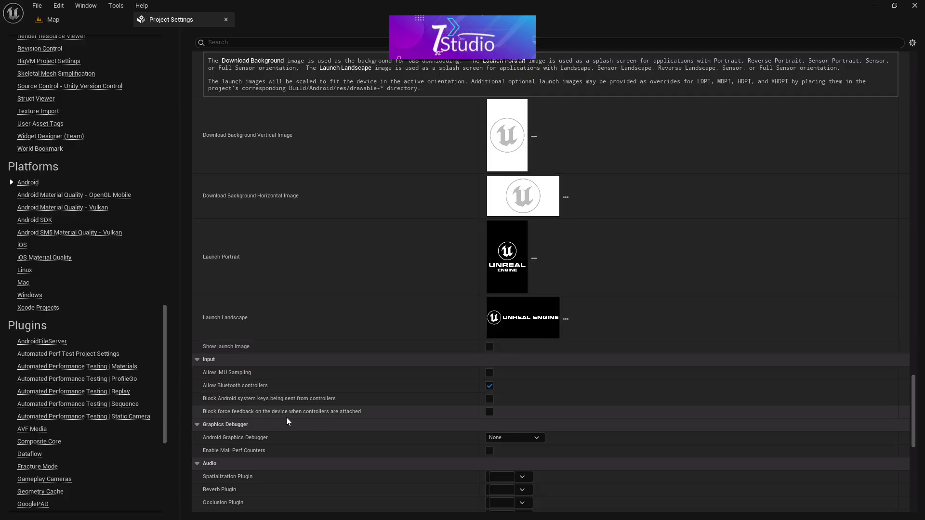
{"action": "left_click", "coordinate": [488, 387]}
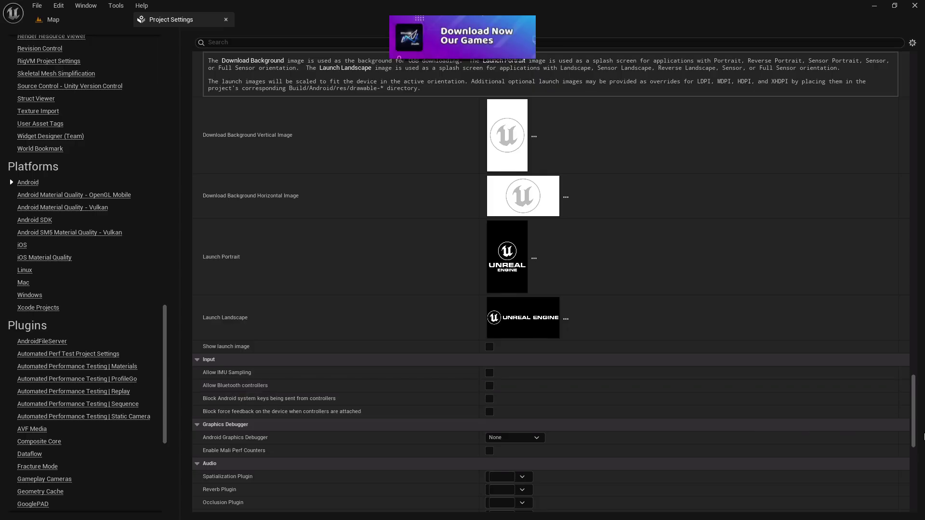
- Exclude ETC2 and DXT textures so only ASTC remains, then return to the Map level
{"action": "scroll", "coordinate": [917, 448], "scroll_direction": "down", "scroll_amount": 5}
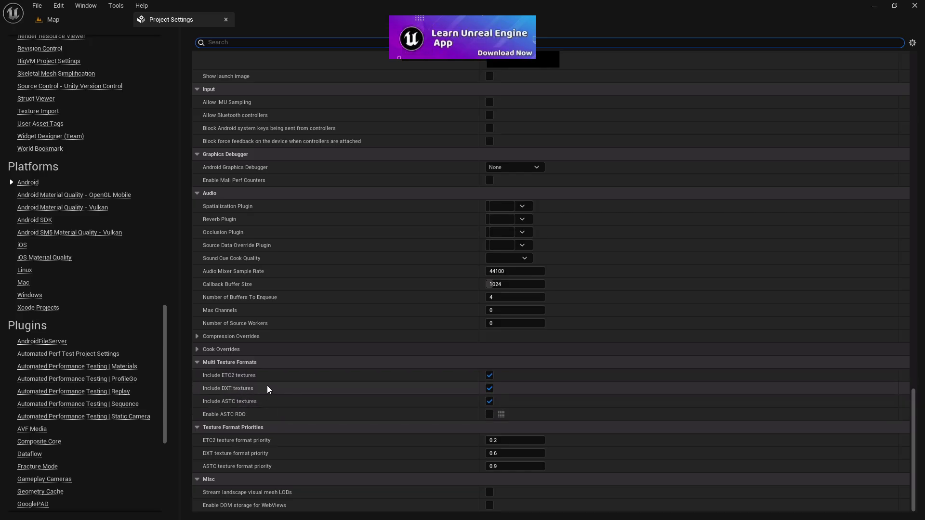
{"action": "left_click", "coordinate": [489, 388]}
{"action": "left_click", "coordinate": [489, 375]}
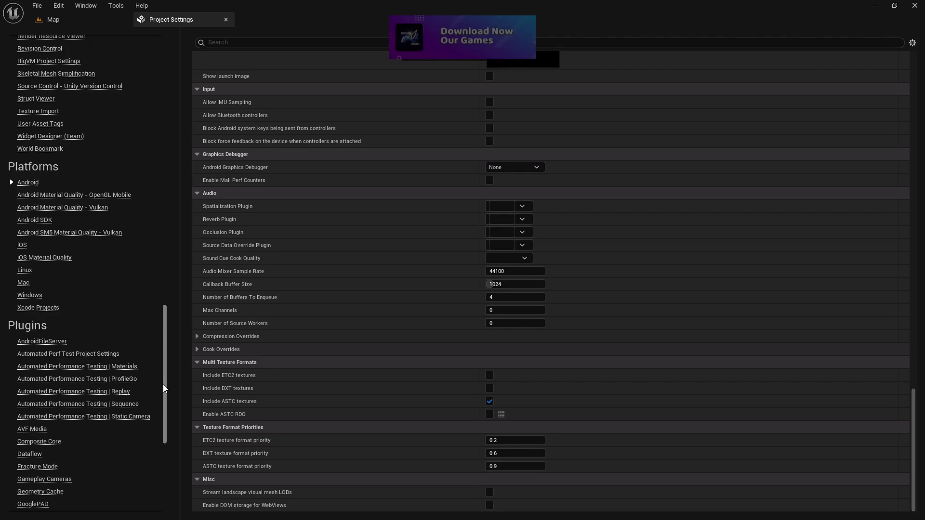
{"action": "left_click_drag", "start_coordinate": [163, 419], "coordinate": [142, 77]}
{"action": "left_click", "coordinate": [71, 21]}
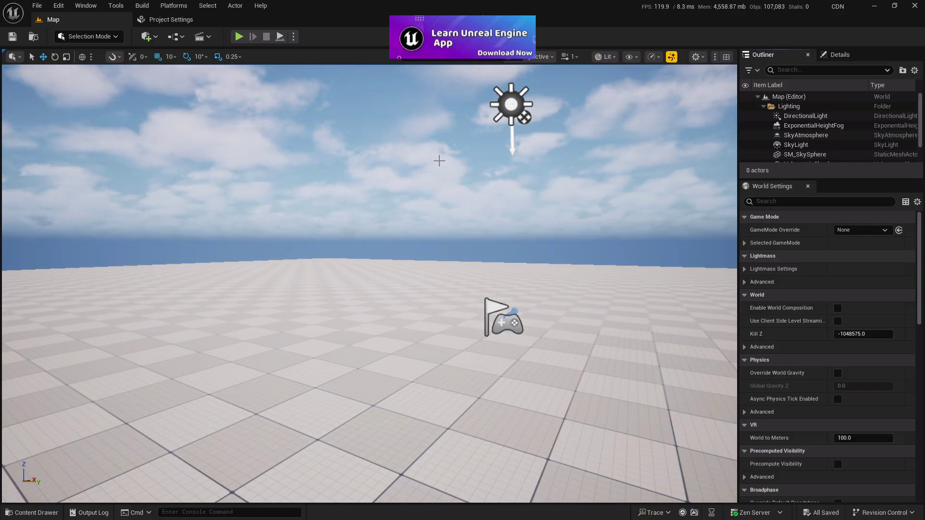
- Set the viewport's preview platform to Android > Generic Android OpenGL via Performance and Scalability
{"action": "right_click_drag", "start_coordinate": [455, 148], "coordinate": [283, 59]}
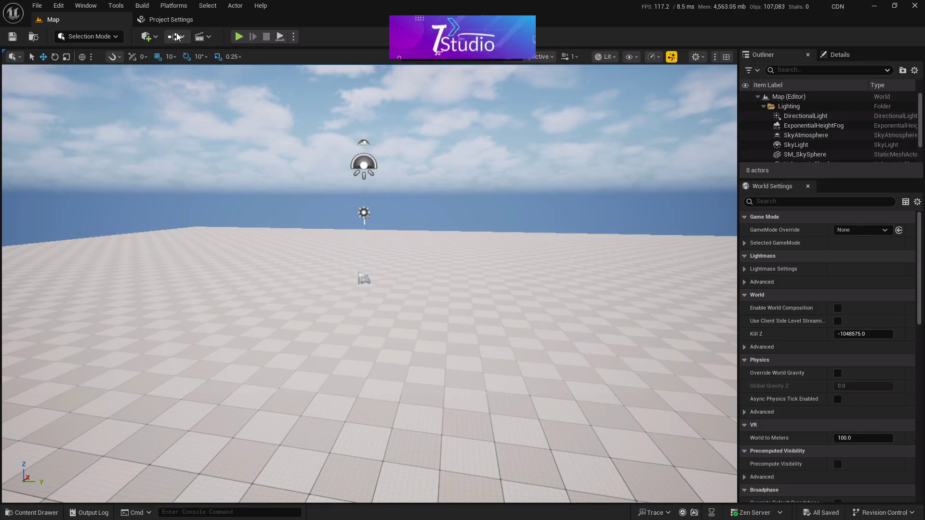
{"action": "left_click", "coordinate": [697, 57]}
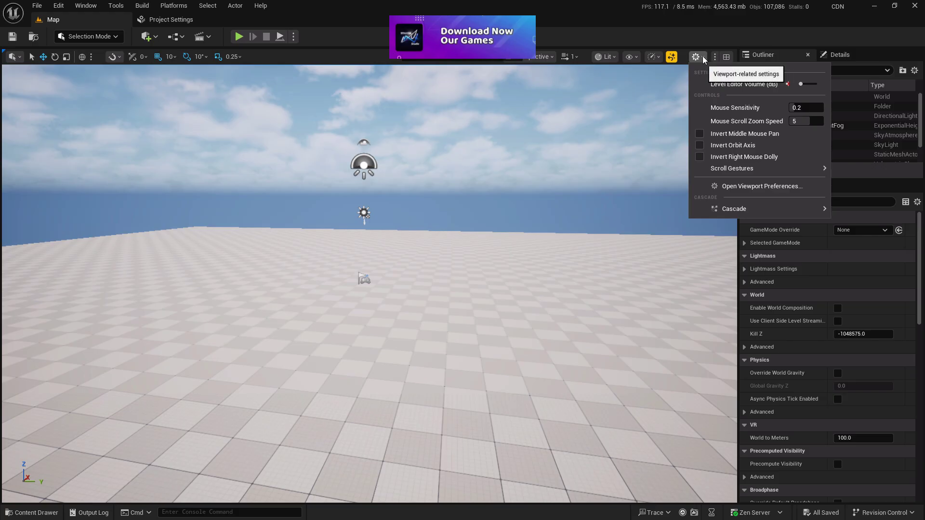
{"action": "left_click", "coordinate": [657, 57]}
{"action": "left_click", "coordinate": [657, 56]}
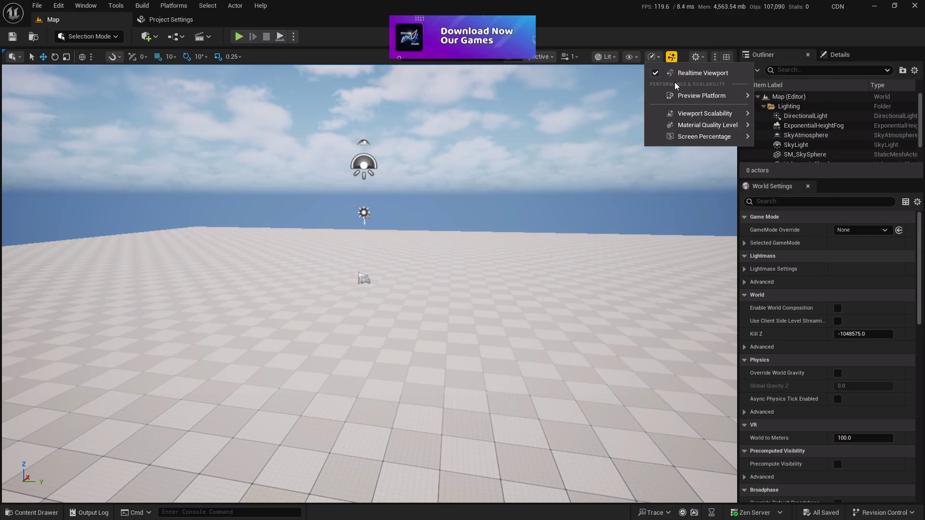
{"action": "mouse_move", "coordinate": [681, 104]}
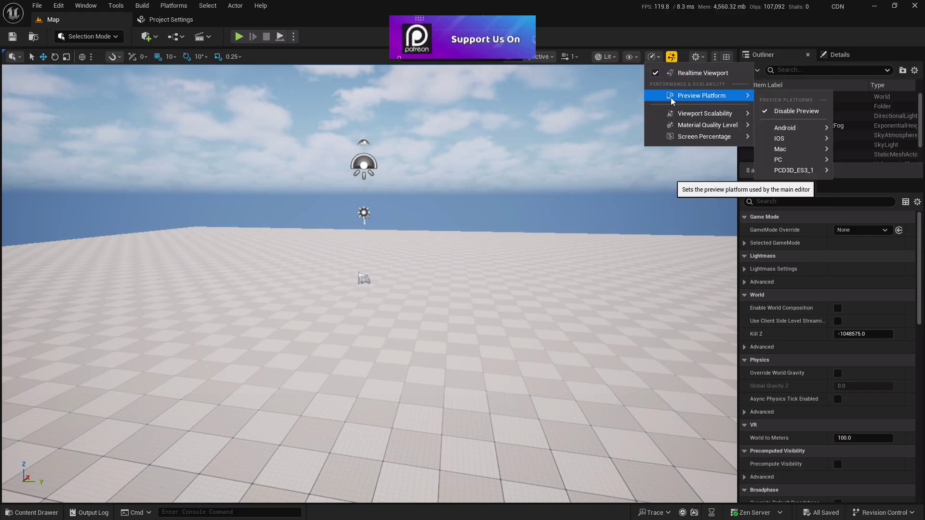
{"action": "mouse_move", "coordinate": [790, 131]}
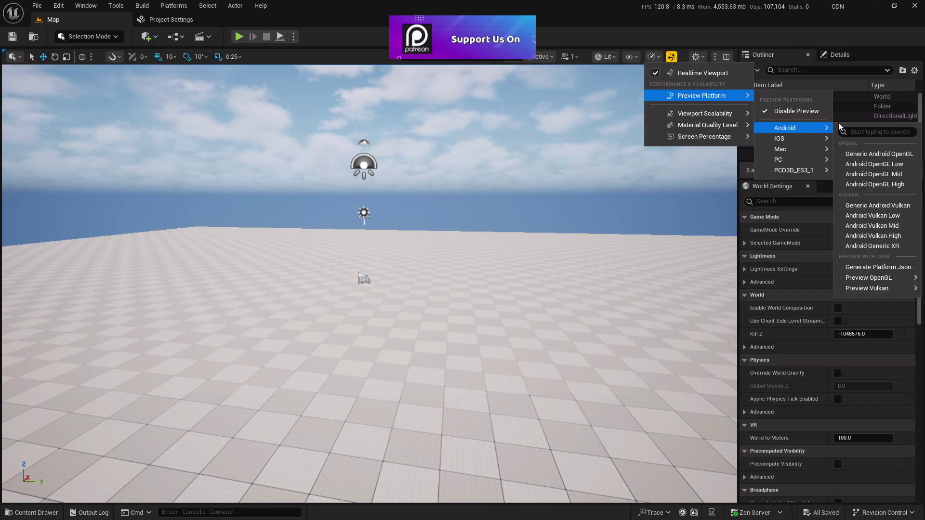
{"action": "left_click", "coordinate": [892, 153]}
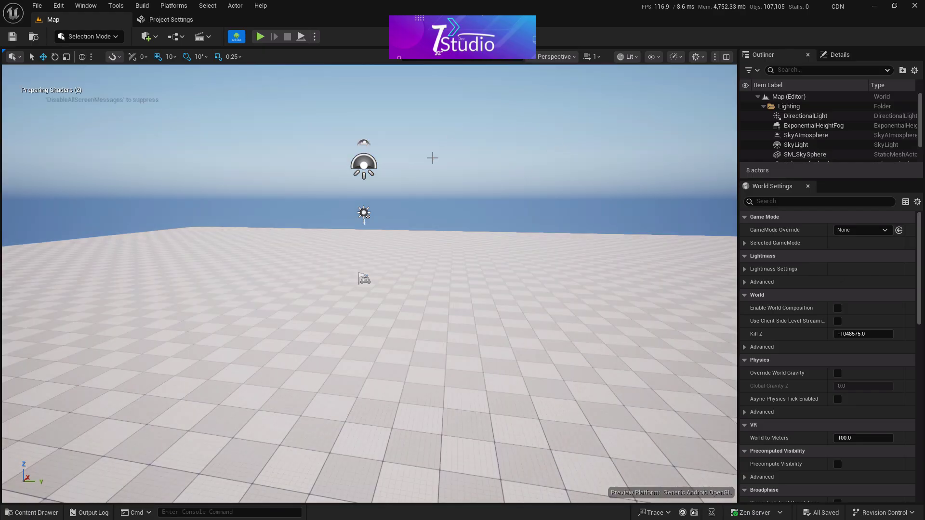
- Place a Cube from Quick Add > Shapes onto the floor ahead
{"action": "right_click_drag", "start_coordinate": [432, 155], "coordinate": [380, 159]}
{"action": "left_click", "coordinate": [146, 37]}
{"action": "mouse_move", "coordinate": [168, 148]}
{"action": "left_click_drag", "start_coordinate": [261, 150], "coordinate": [389, 248]}
{"action": "right_click_drag", "start_coordinate": [388, 248], "coordinate": [448, 207]}
{"action": "left_click", "coordinate": [458, 217]}
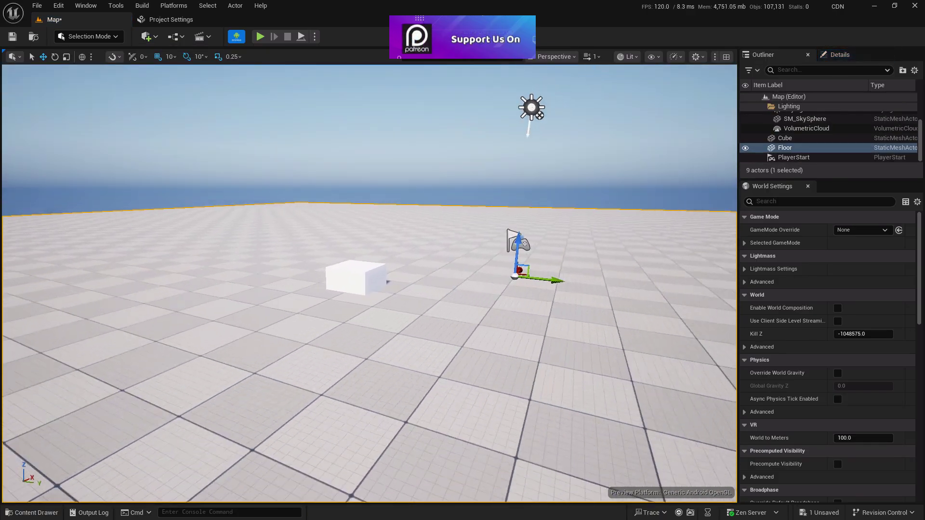
{"action": "scroll", "coordinate": [369, 337], "scroll_direction": "down", "scroll_amount": 6}
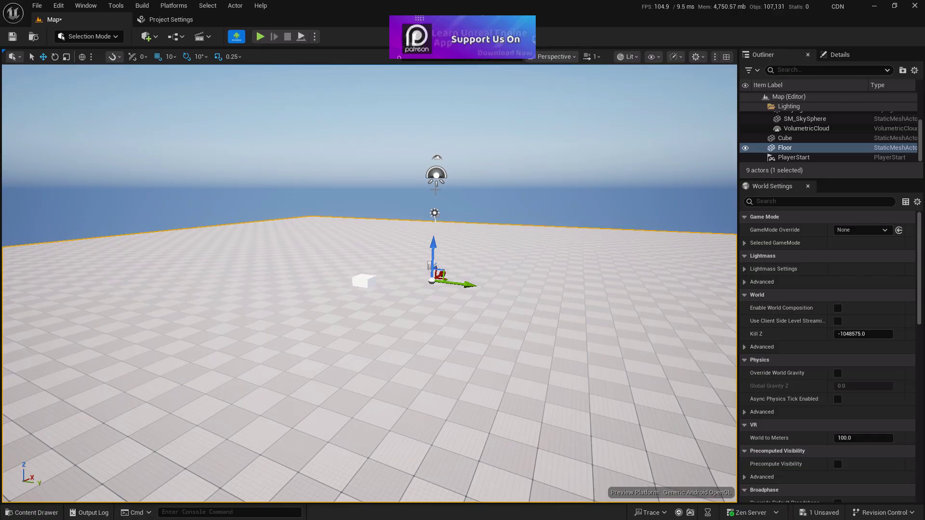
- Play the level in the editor, then stop the session with Esc
{"action": "left_click", "coordinate": [267, 36]}
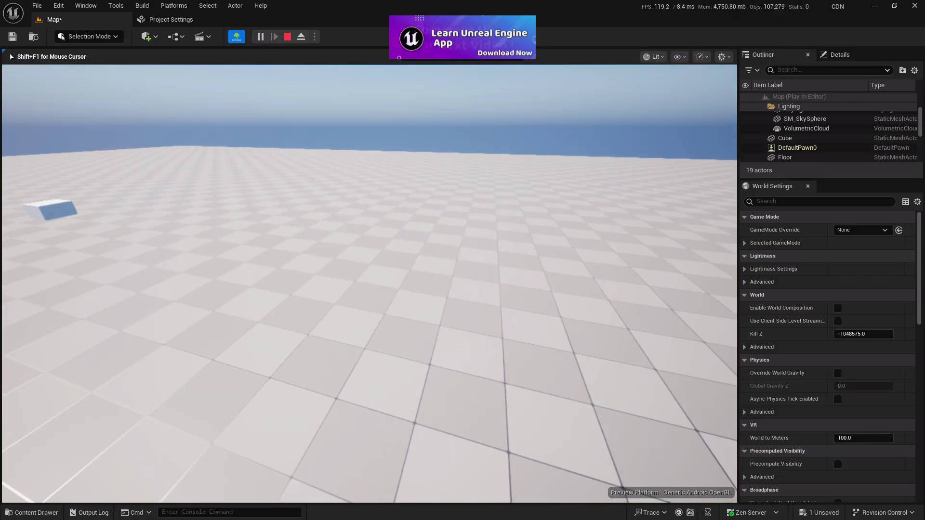
{"action": "key", "text": "Escape"}
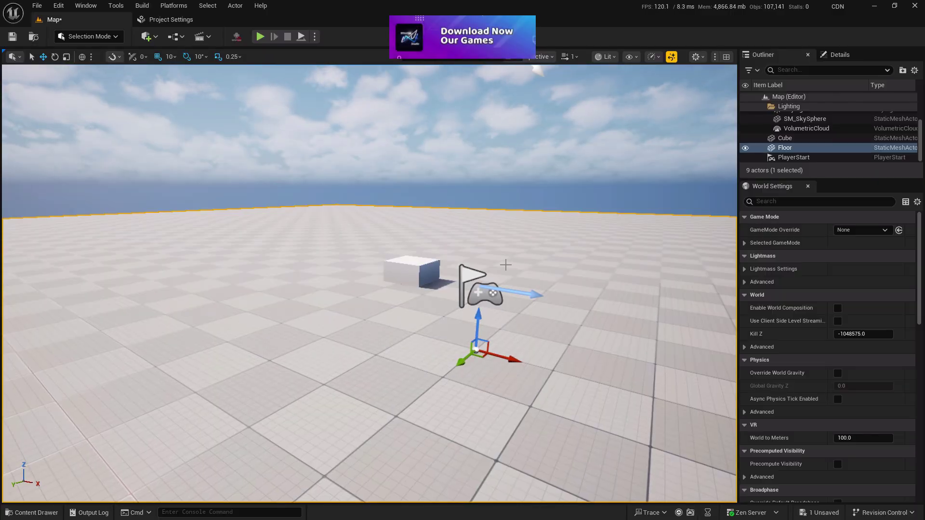
{"action": "right_click_drag", "start_coordinate": [574, 212], "coordinate": [519, 217]}
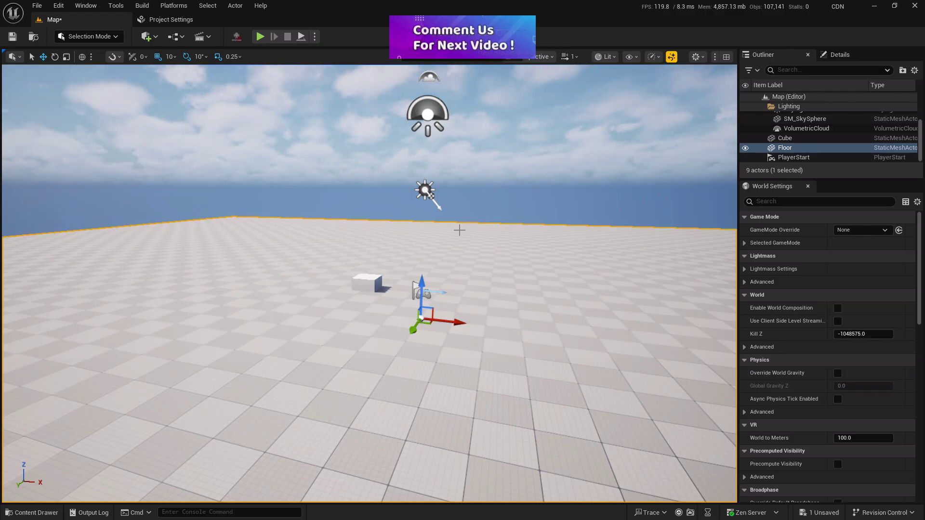
- Review the Platforms menu's Android SDK Management and Package Project options, then open the Project Launcher
{"action": "left_click", "coordinate": [175, 7]}
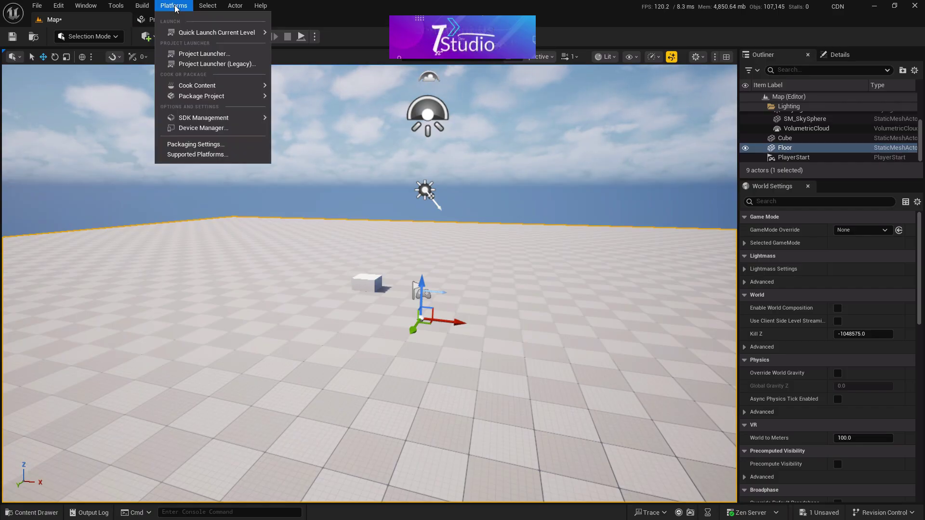
{"action": "mouse_move", "coordinate": [190, 118]}
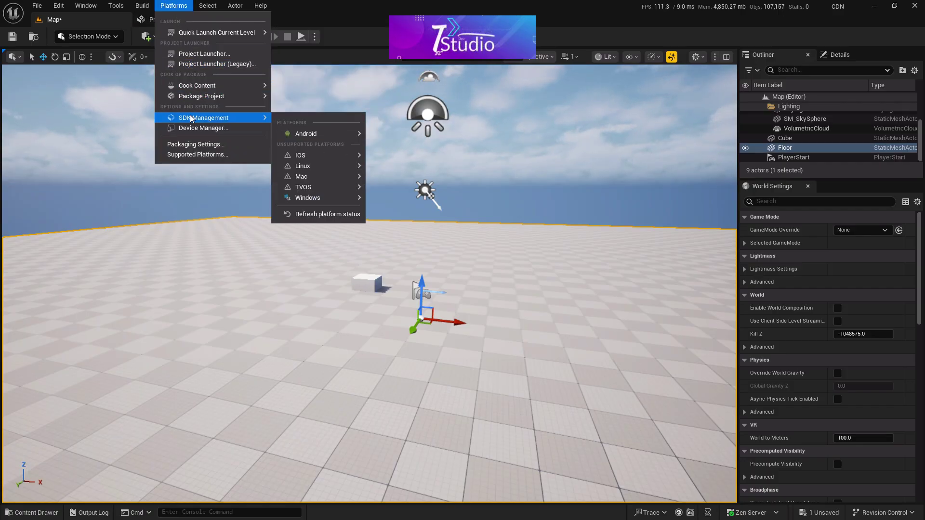
{"action": "mouse_move", "coordinate": [313, 133]}
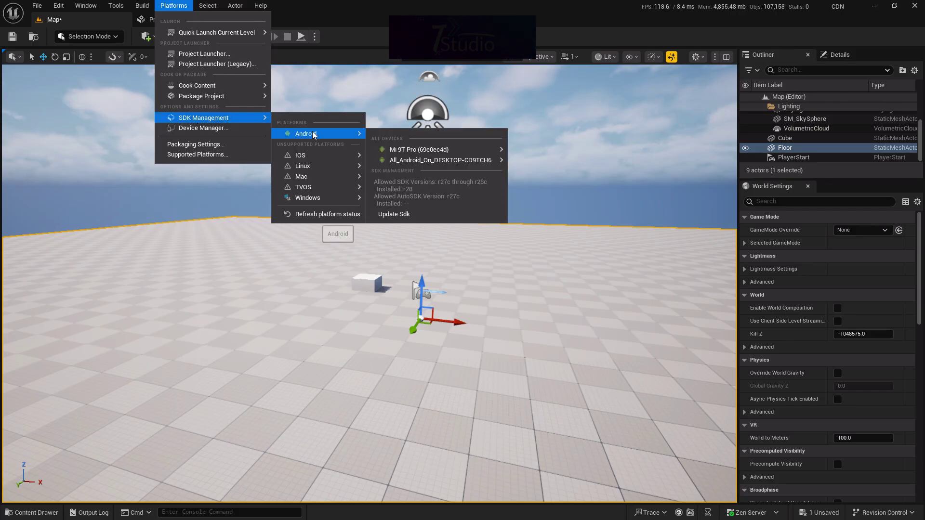
{"action": "mouse_move", "coordinate": [476, 153]}
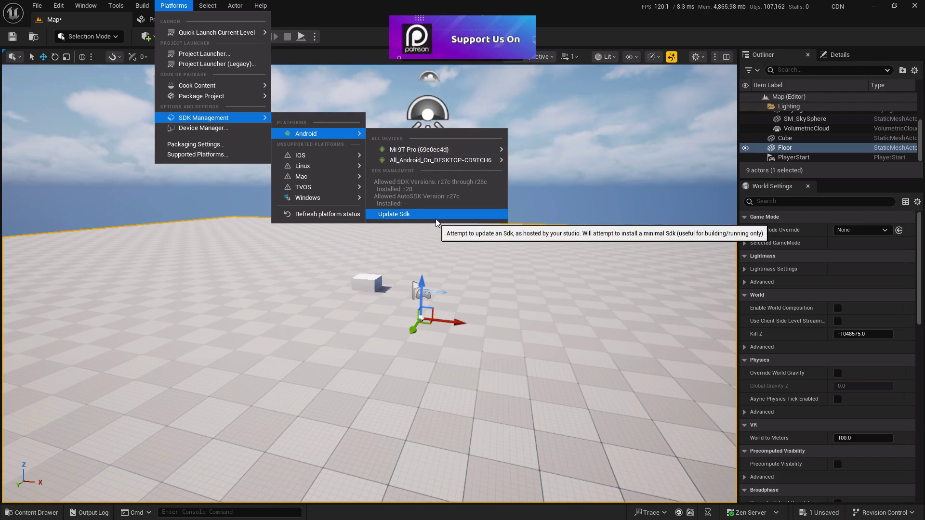
{"action": "mouse_move", "coordinate": [325, 178]}
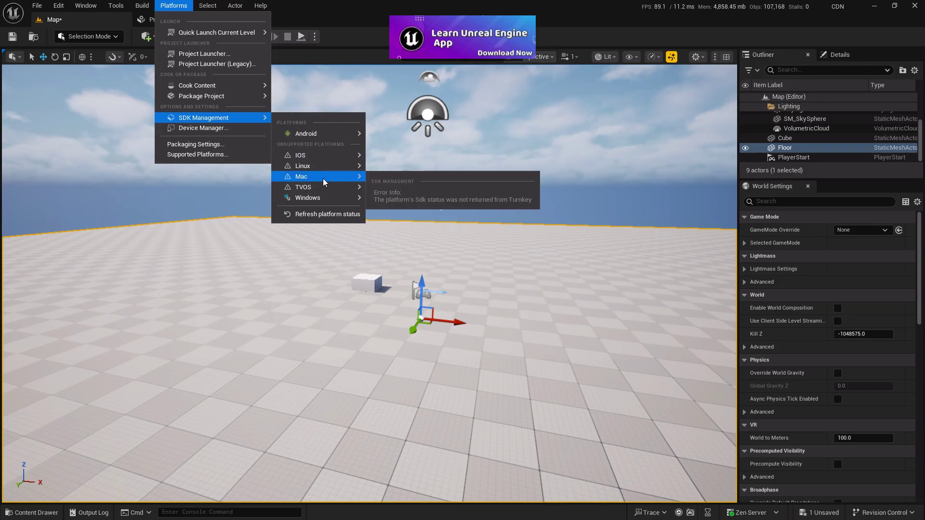
{"action": "mouse_move", "coordinate": [196, 87]}
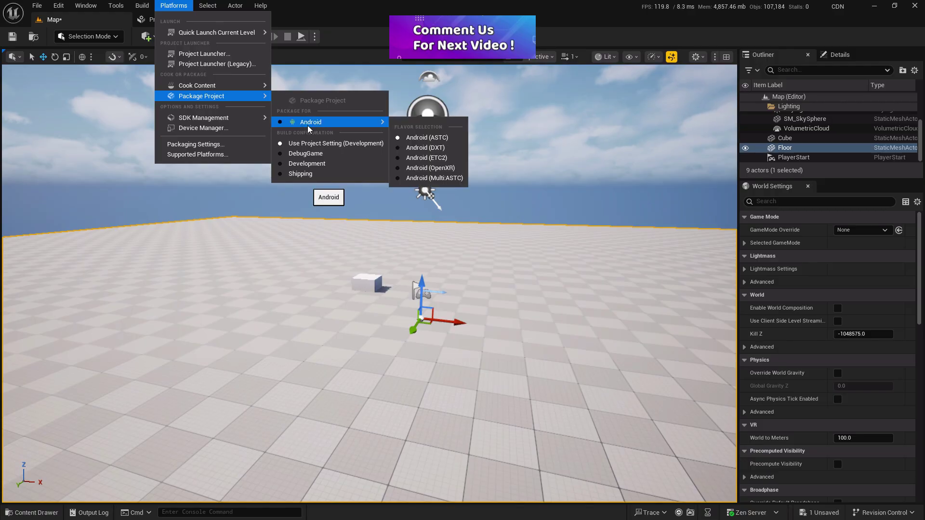
{"action": "left_click", "coordinate": [429, 4]}
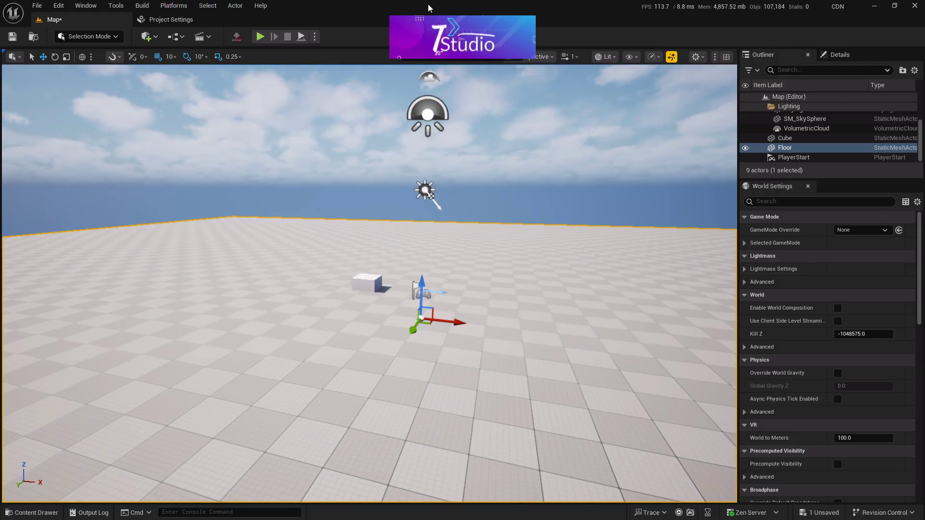
{"action": "left_click", "coordinate": [178, 6]}
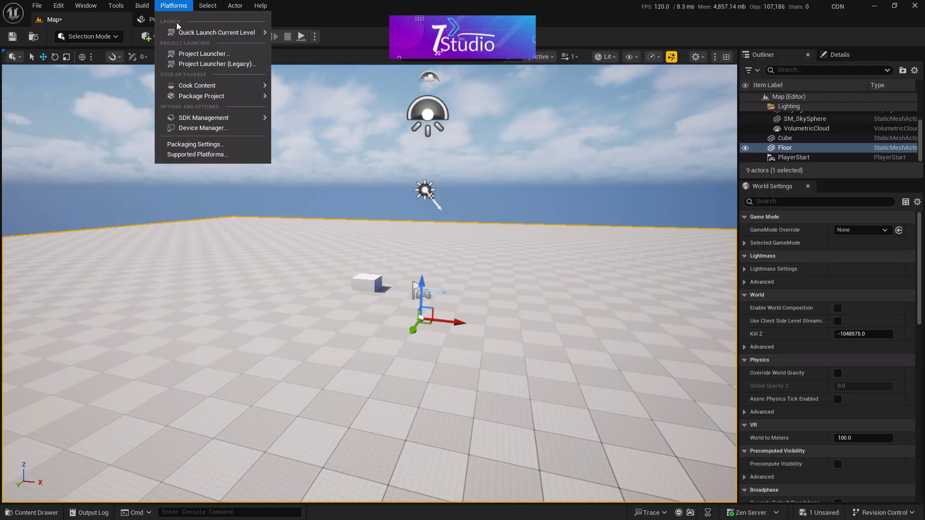
{"action": "left_click", "coordinate": [183, 54]}
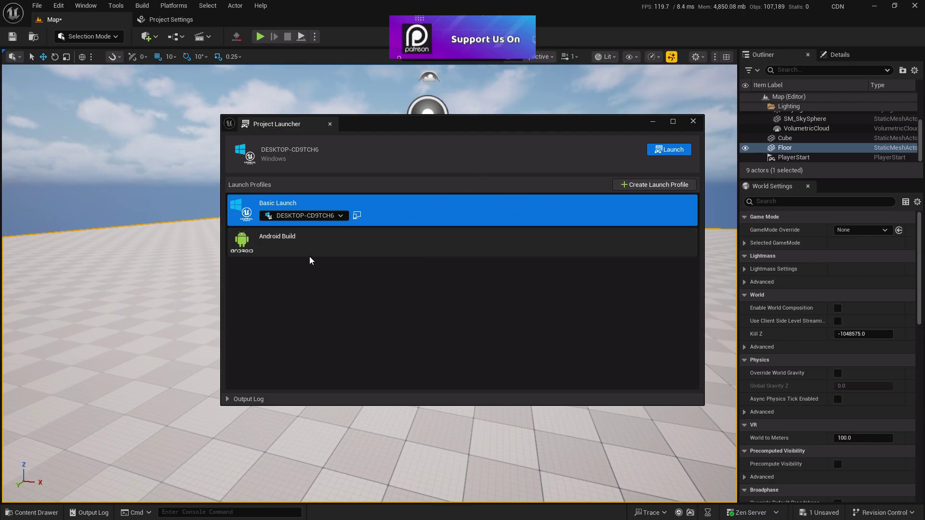
- Create launch profile 'Android' with description 'BuildTest', open its settings, and maximize the launcher
{"action": "left_click", "coordinate": [629, 187]}
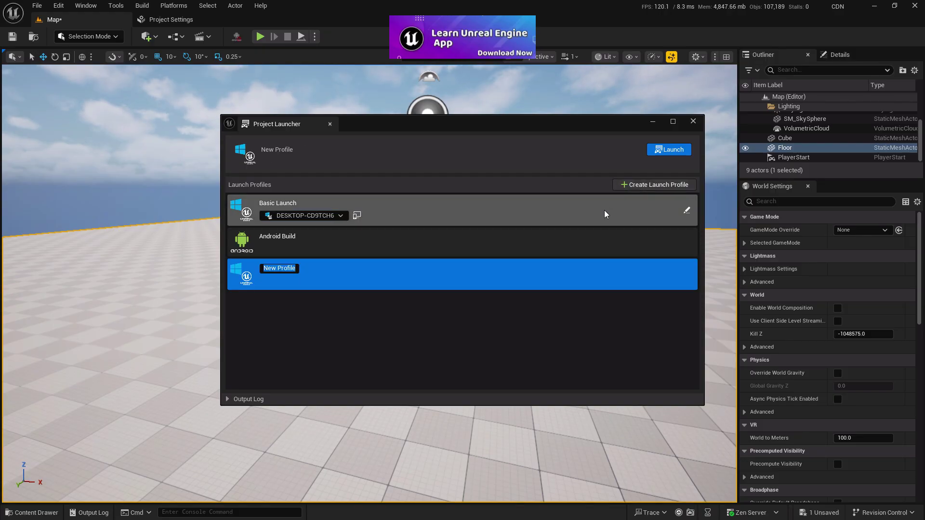
{"action": "key", "text": "BackSpace"}
{"action": "type", "text": "Android"}
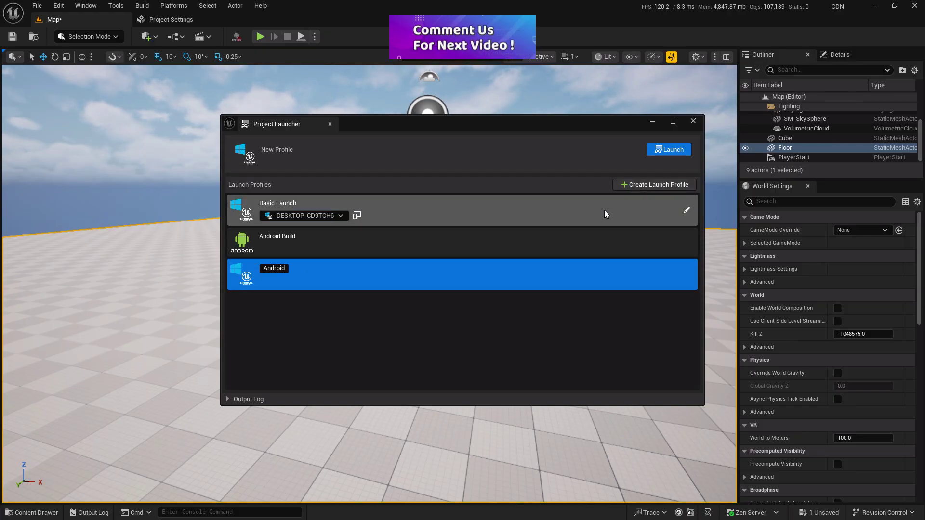
{"action": "key", "text": "Return"}
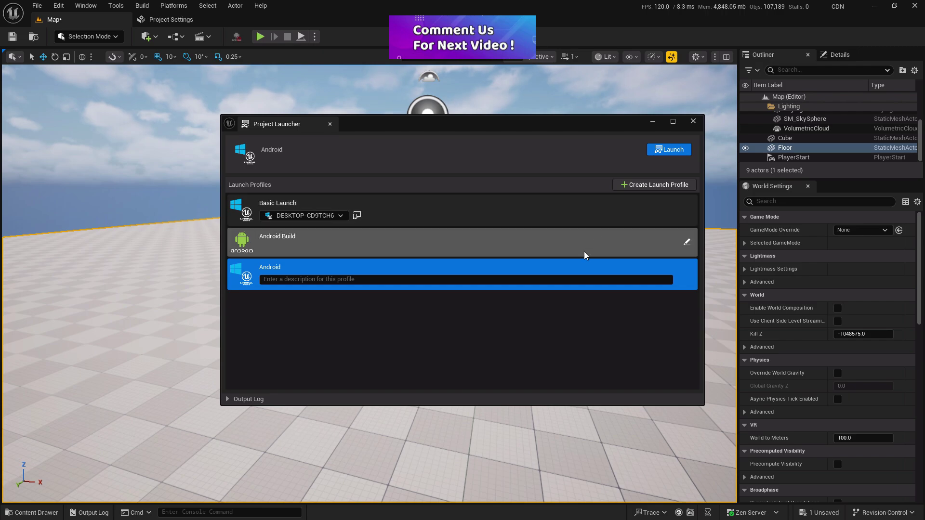
{"action": "type", "text": "B"}
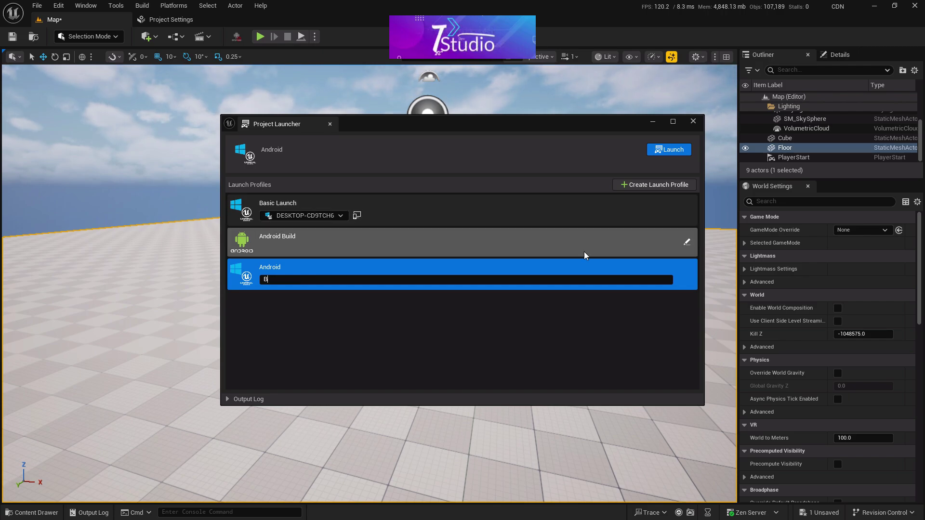
{"action": "type", "text": "uildTest"}
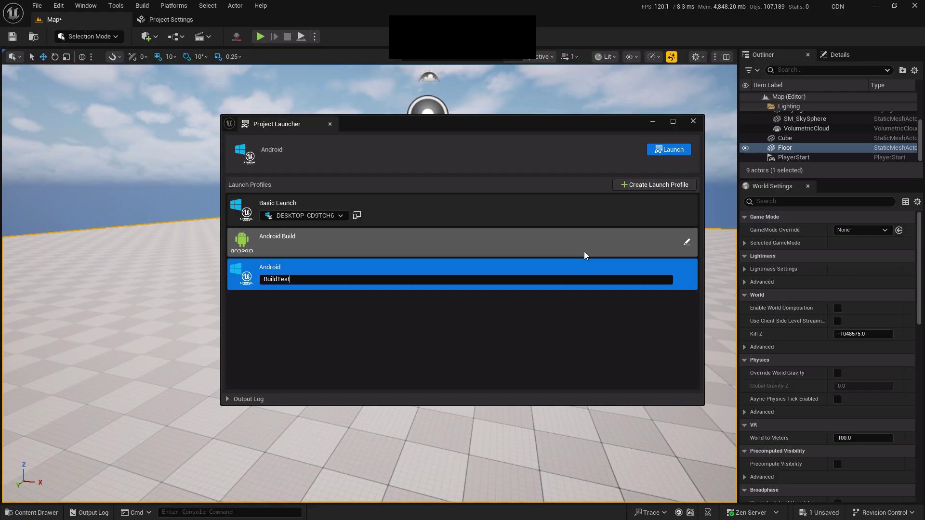
{"action": "key", "text": "Return"}
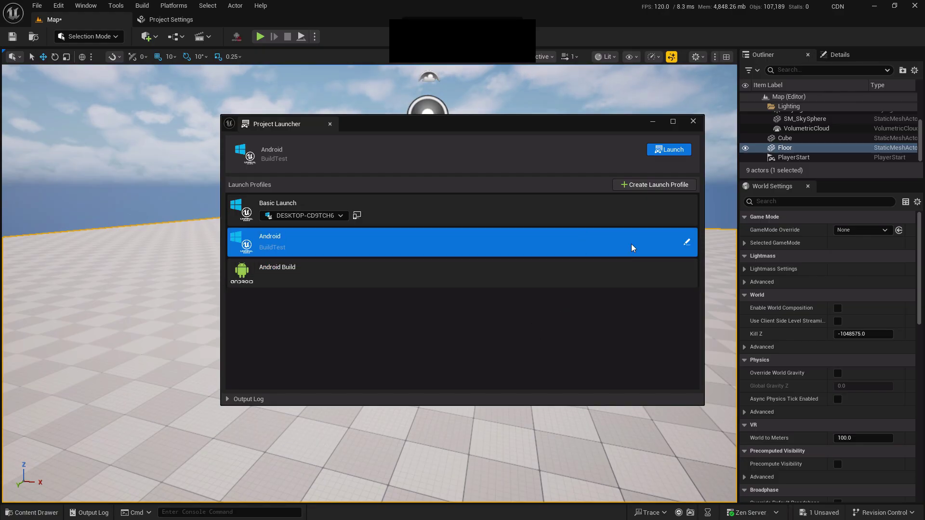
{"action": "left_click", "coordinate": [688, 241]}
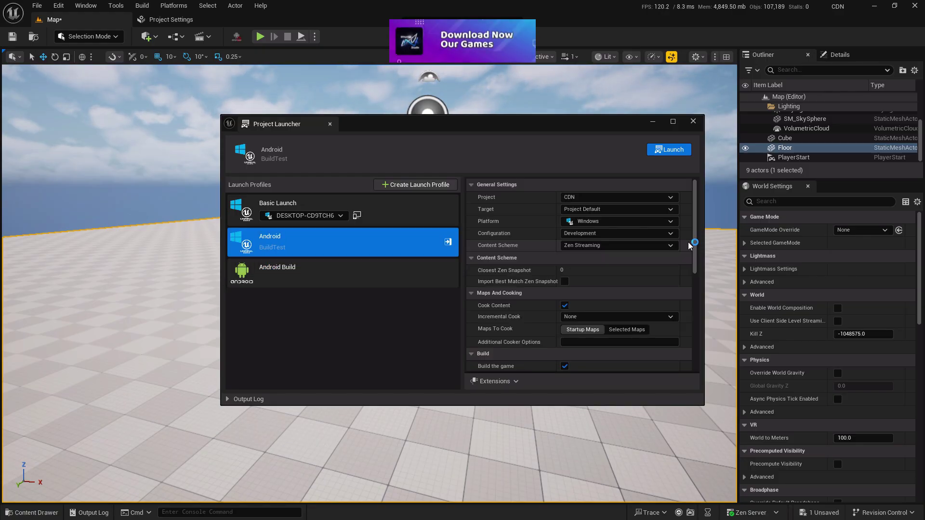
{"action": "left_click", "coordinate": [673, 120]}
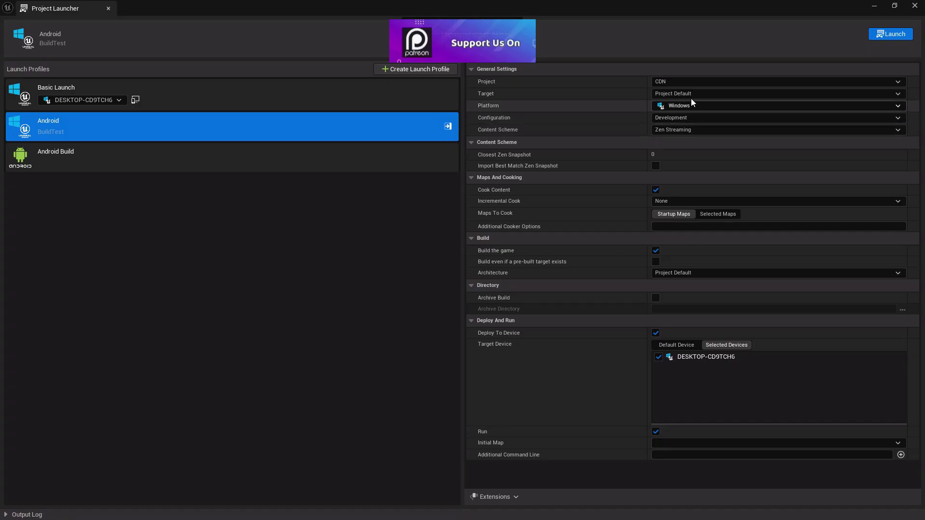